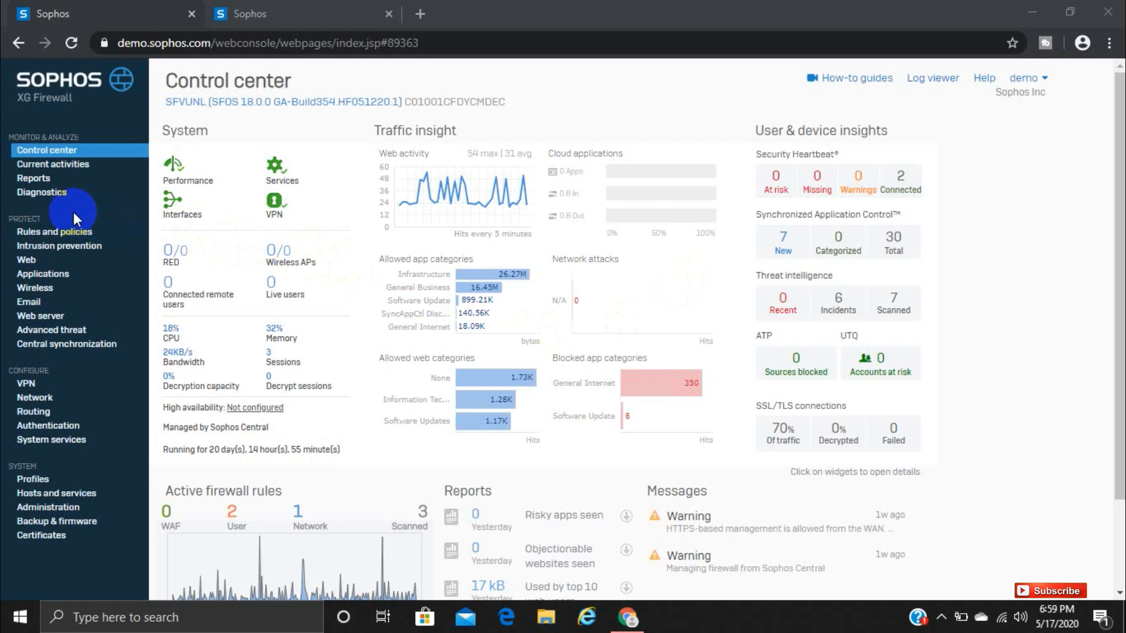
{"action": "left_click", "coordinate": [51, 193]}
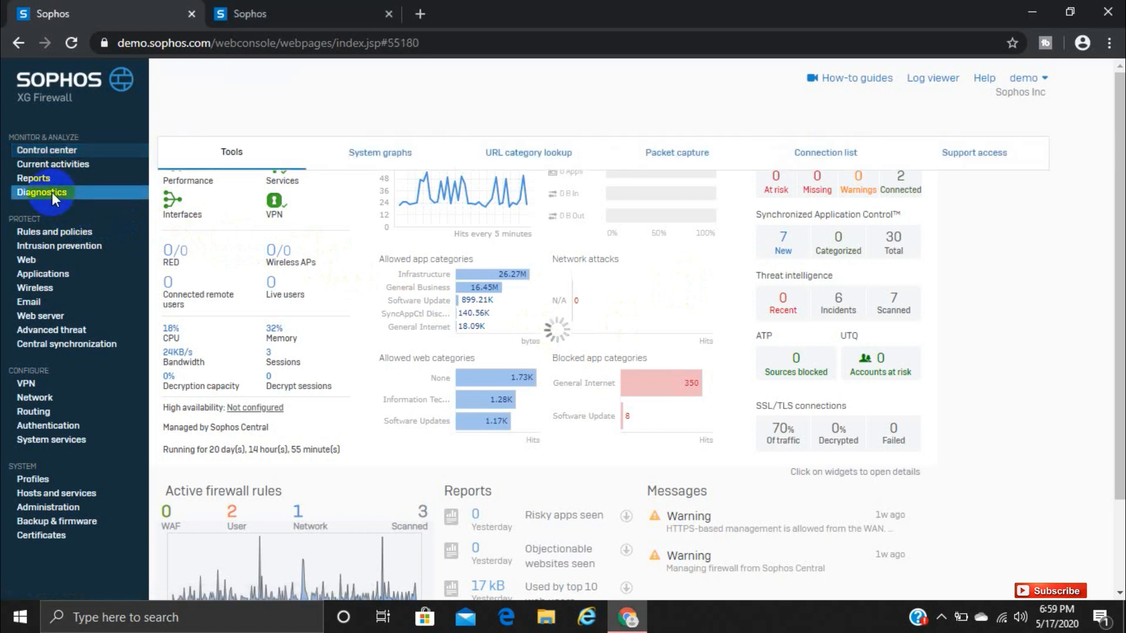
{"action": "left_click", "coordinate": [310, 8]}
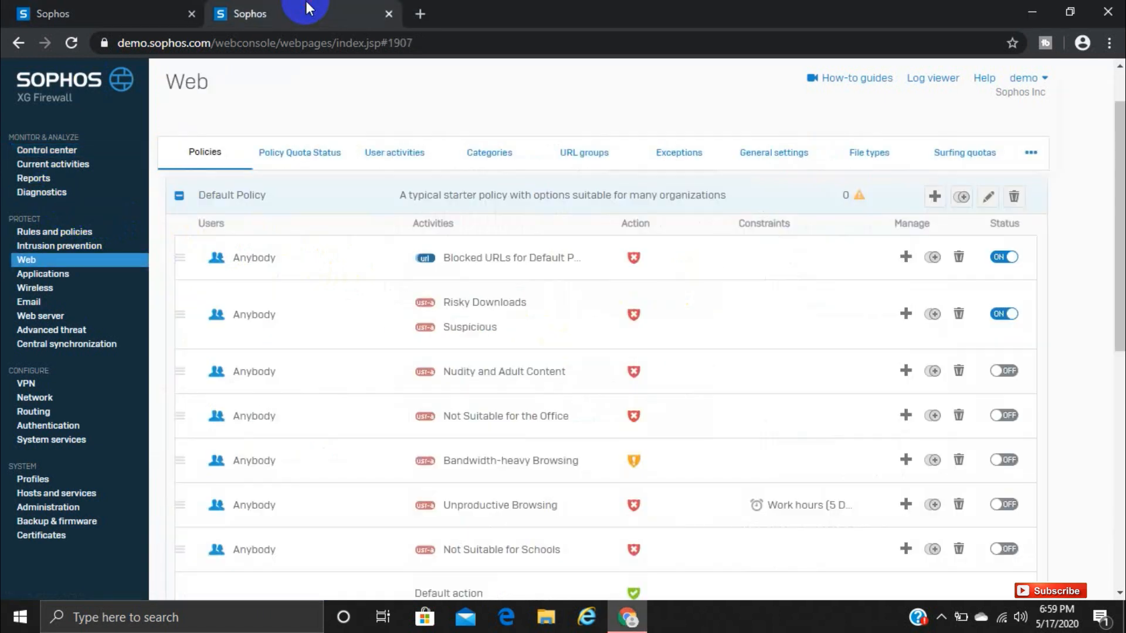
{"action": "left_click", "coordinate": [101, 7]}
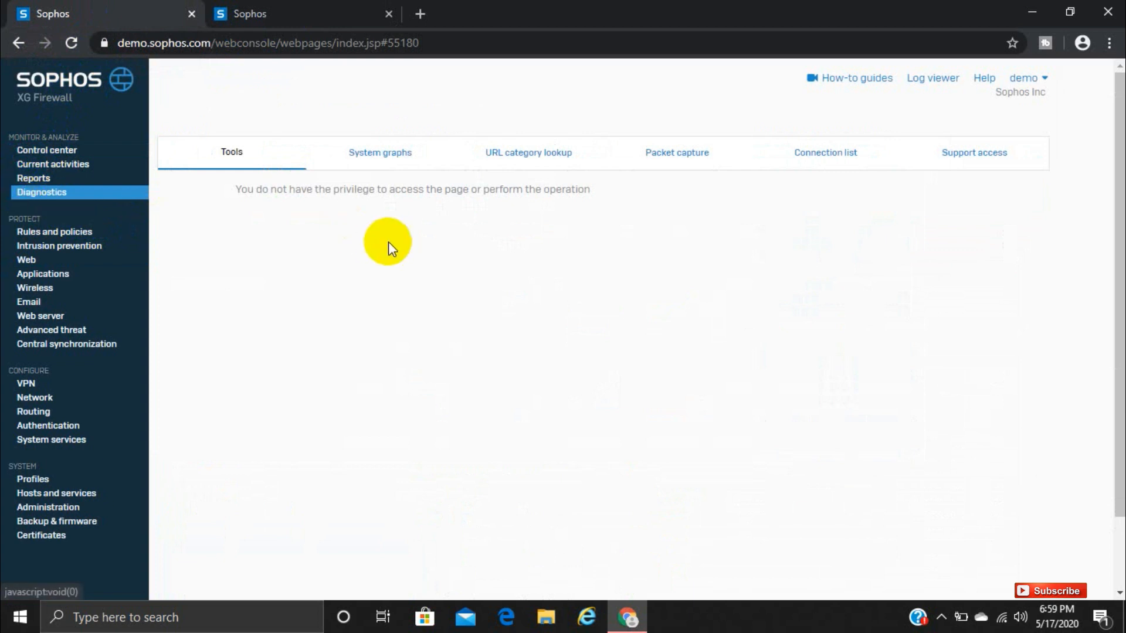
{"action": "left_click", "coordinate": [554, 157]}
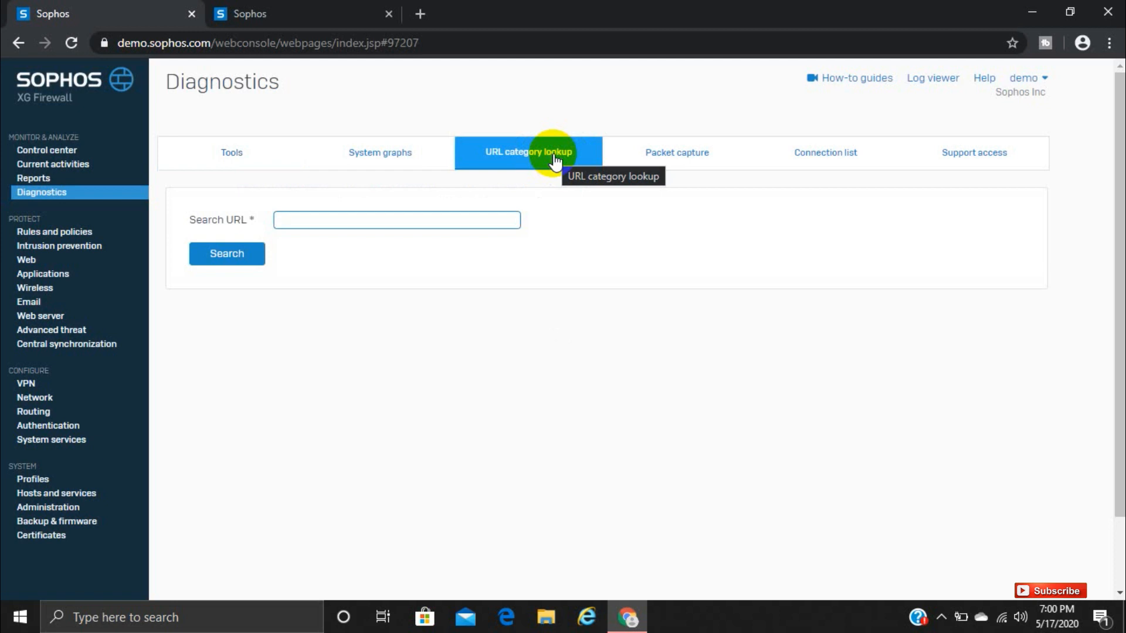
{"action": "type", "text": "www"}
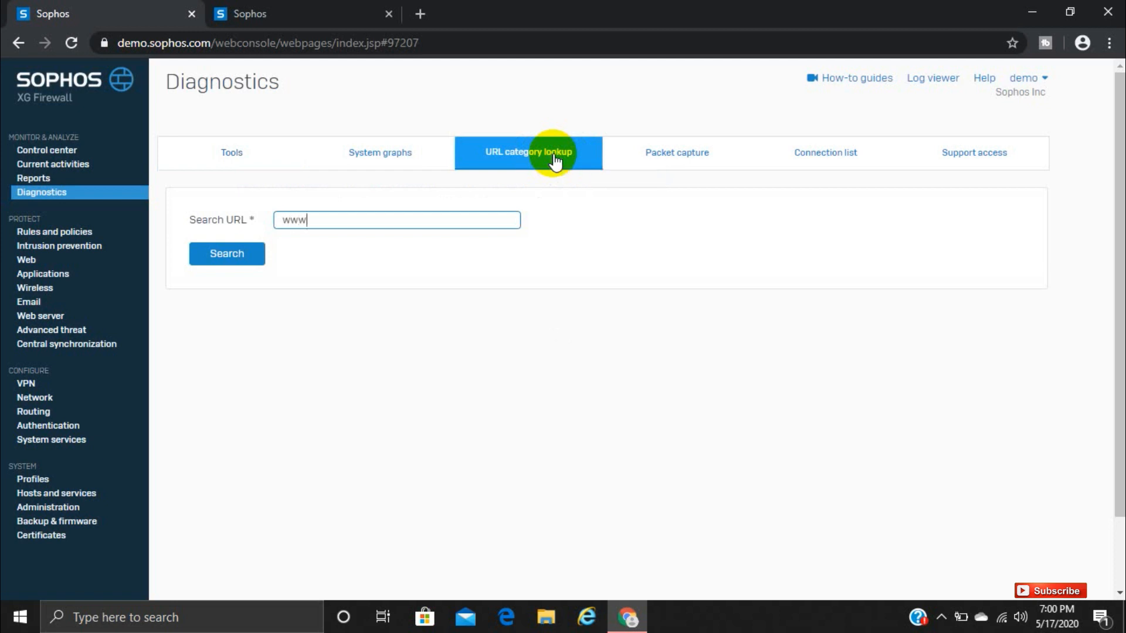
{"action": "type", "text": ".facebook.com"}
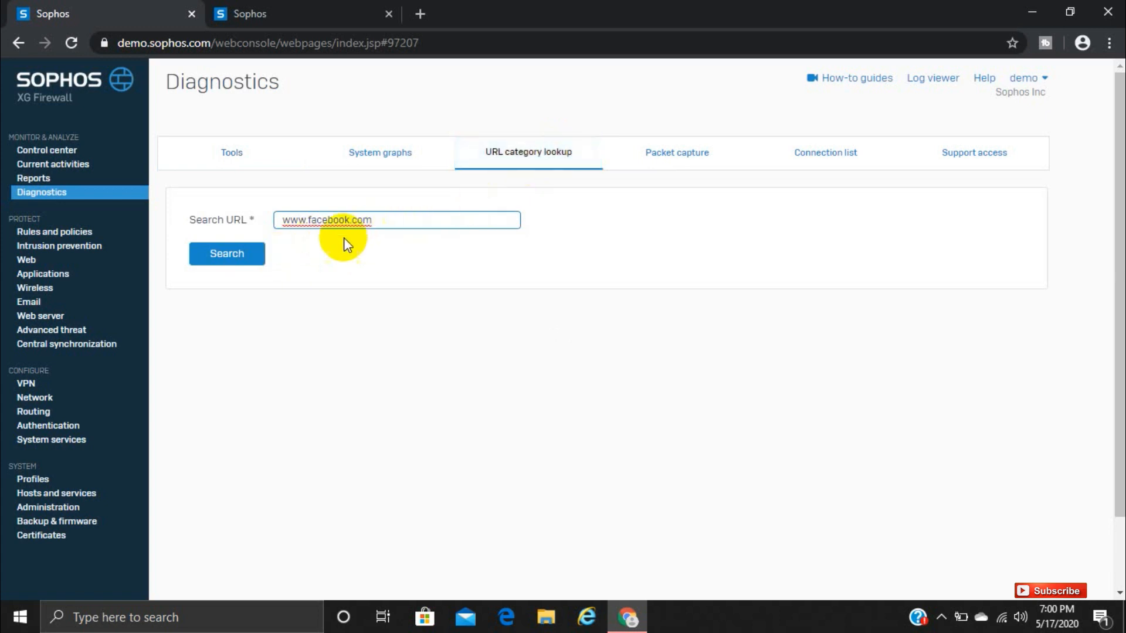
{"action": "left_click", "coordinate": [234, 262]}
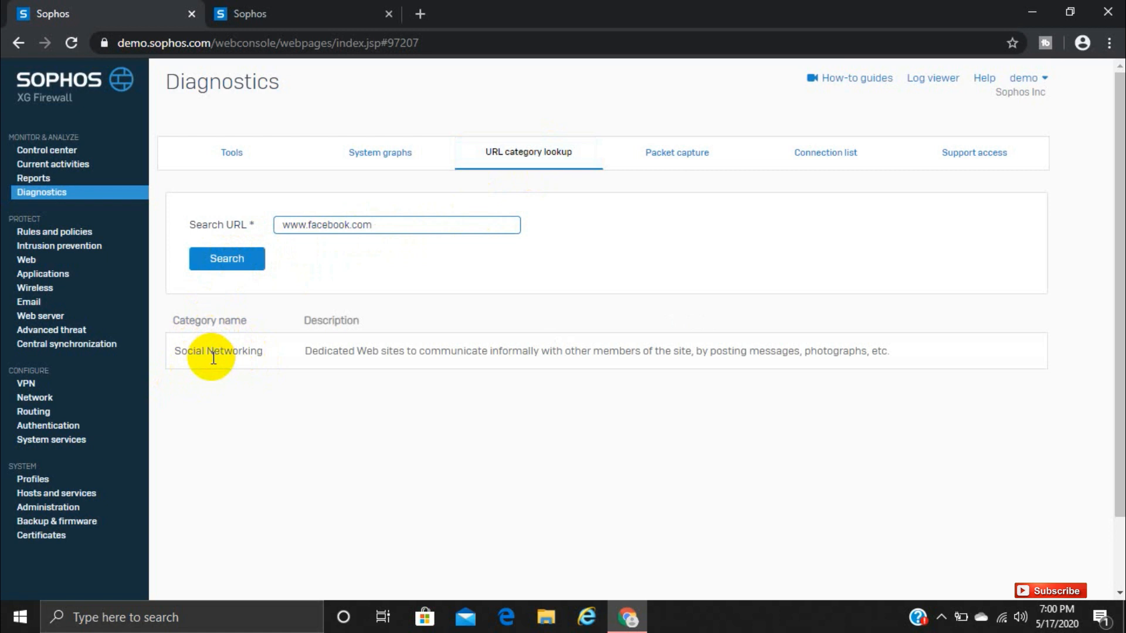
Start a new web policy named test and add a rule to it.
{"action": "left_click", "coordinate": [311, 8]}
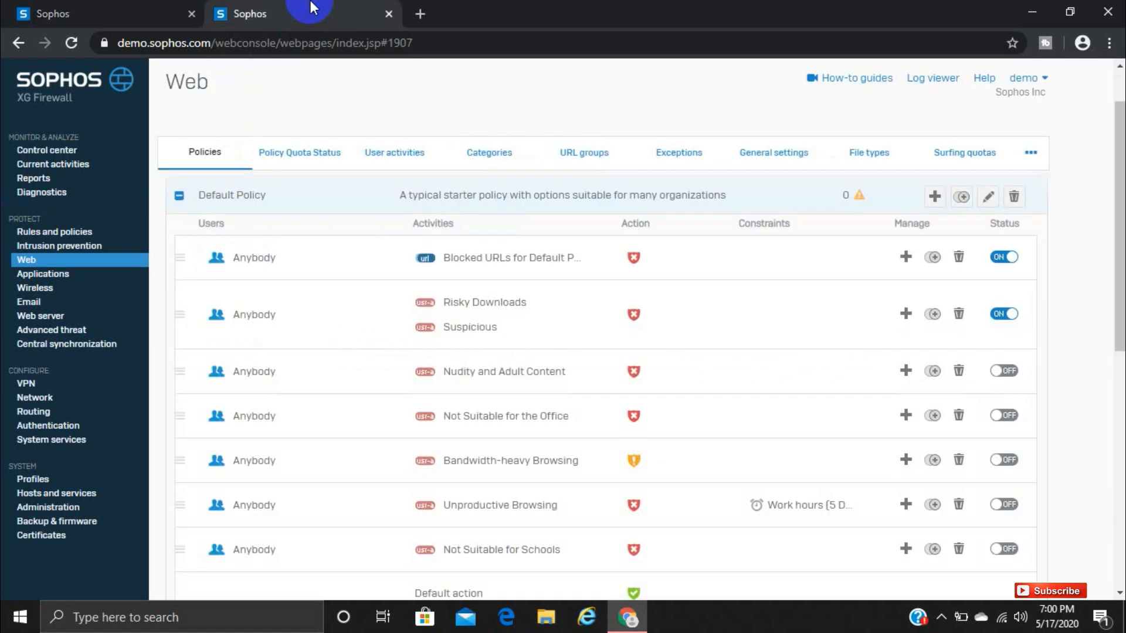
{"action": "left_click_drag", "start_coordinate": [1117, 253], "coordinate": [1101, 214]}
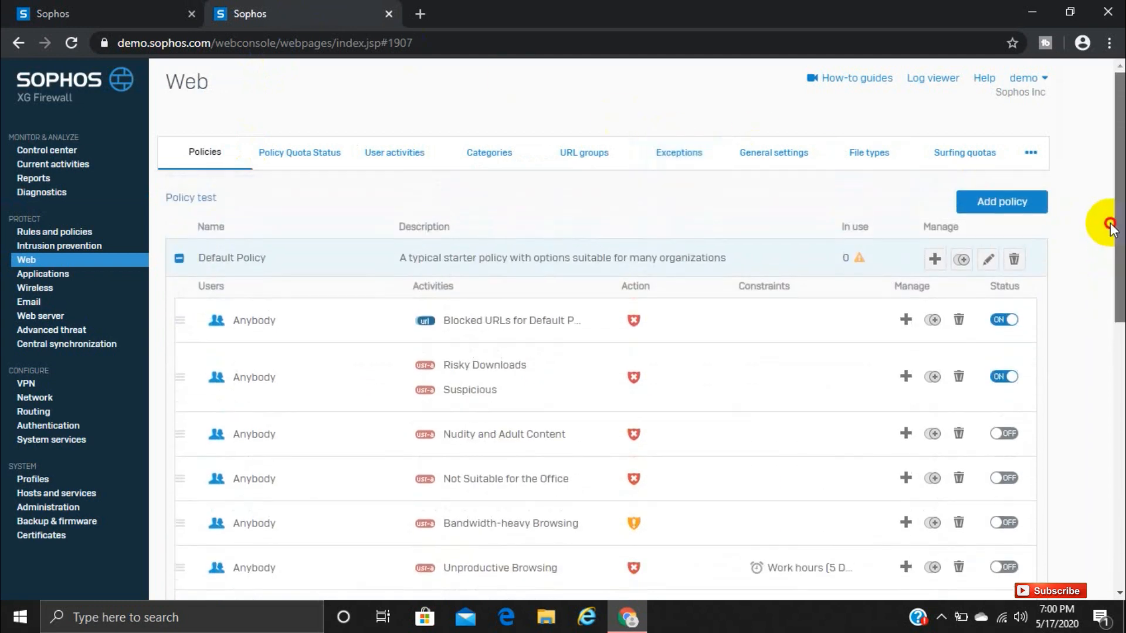
{"action": "left_click", "coordinate": [1003, 205]}
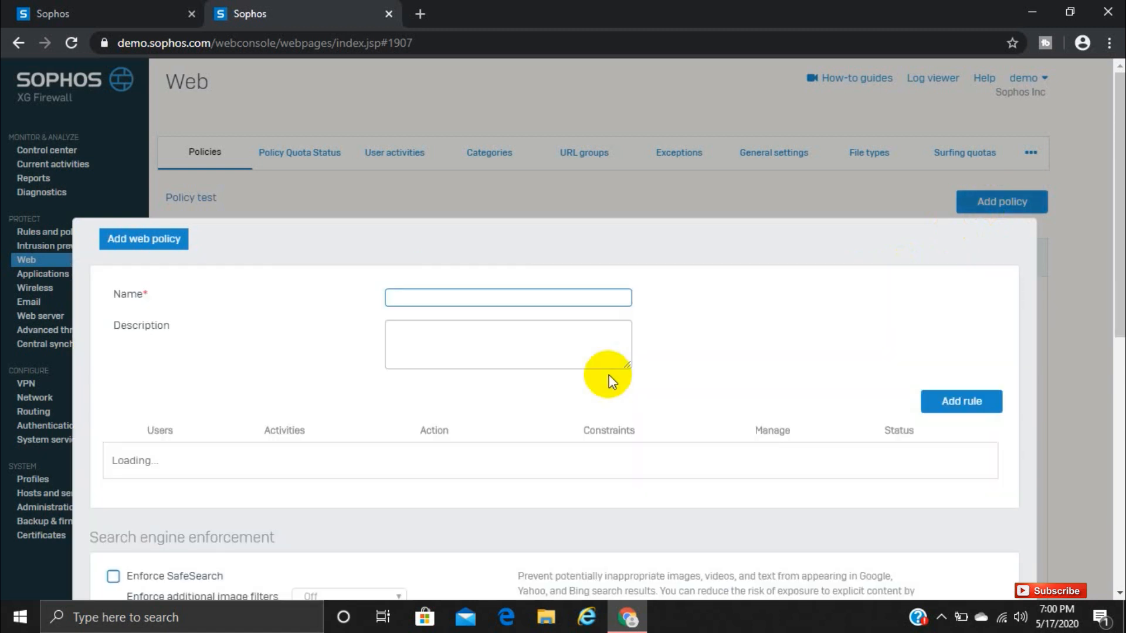
{"action": "type", "text": "test"}
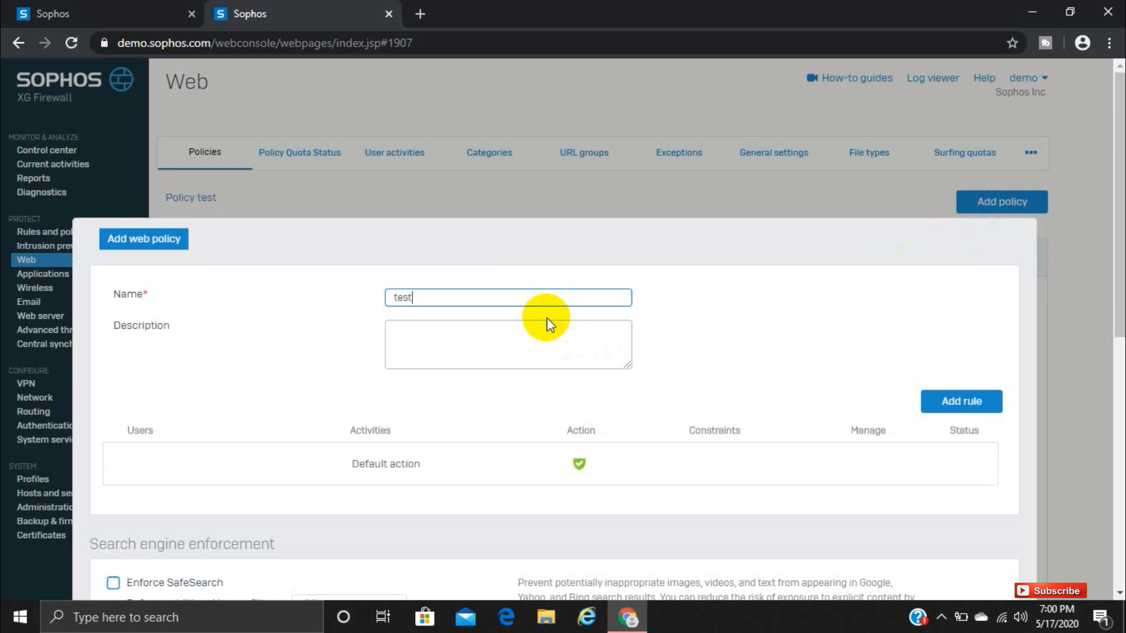
{"action": "left_click", "coordinate": [941, 404]}
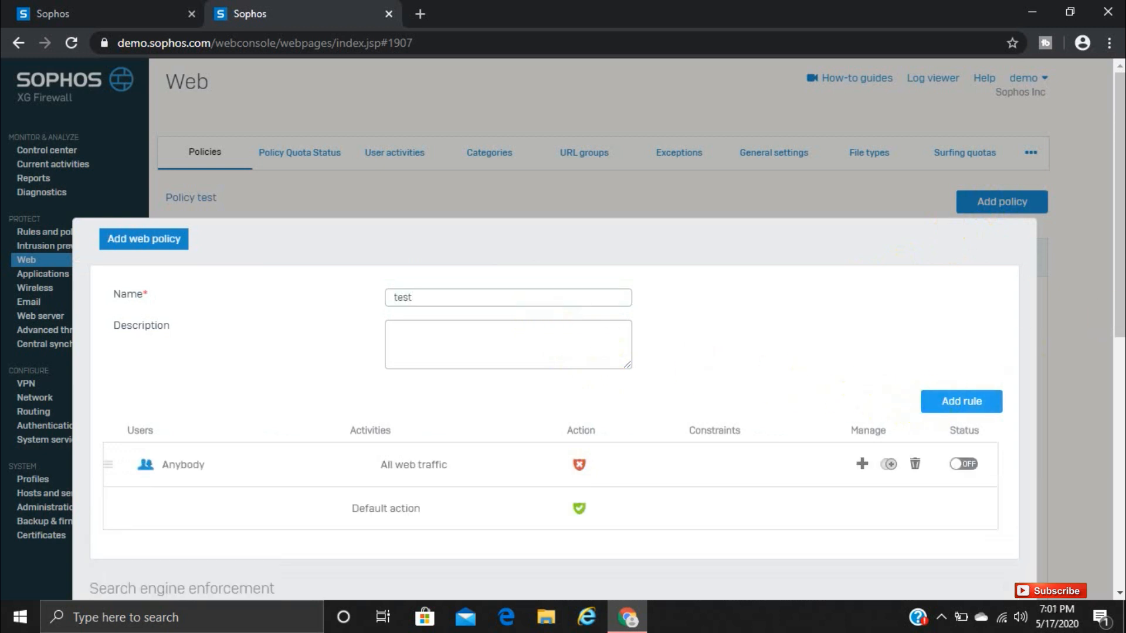
Remove All web traffic from the activities of the new rule.
{"action": "left_click_drag", "start_coordinate": [1119, 299], "coordinate": [1118, 341]}
{"action": "mouse_move", "coordinate": [587, 374]}
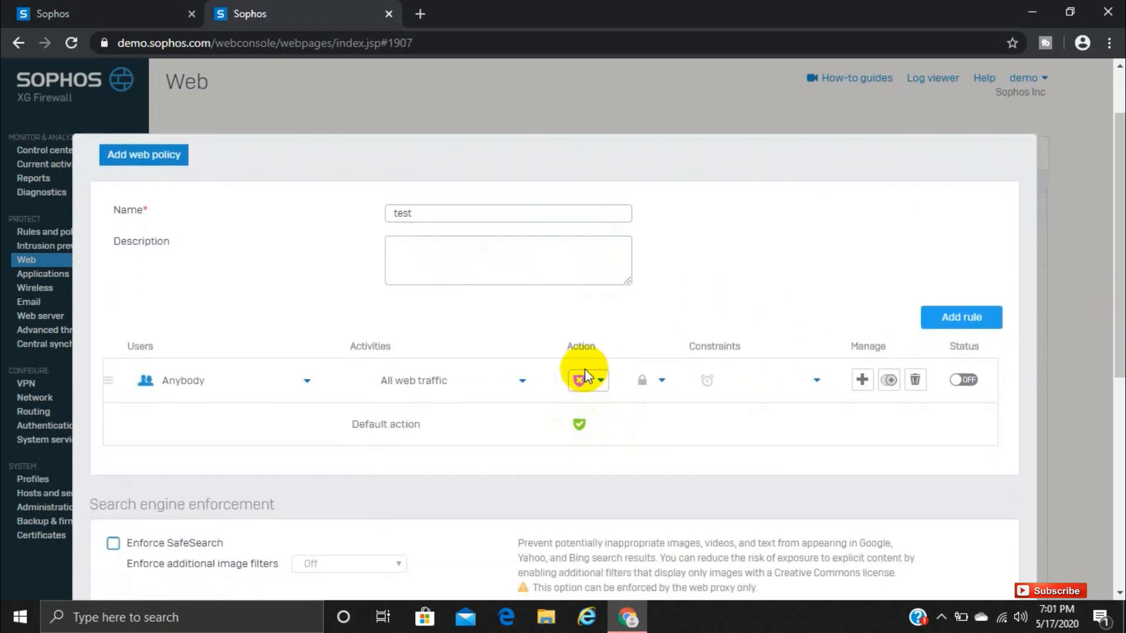
{"action": "left_click", "coordinate": [521, 381]}
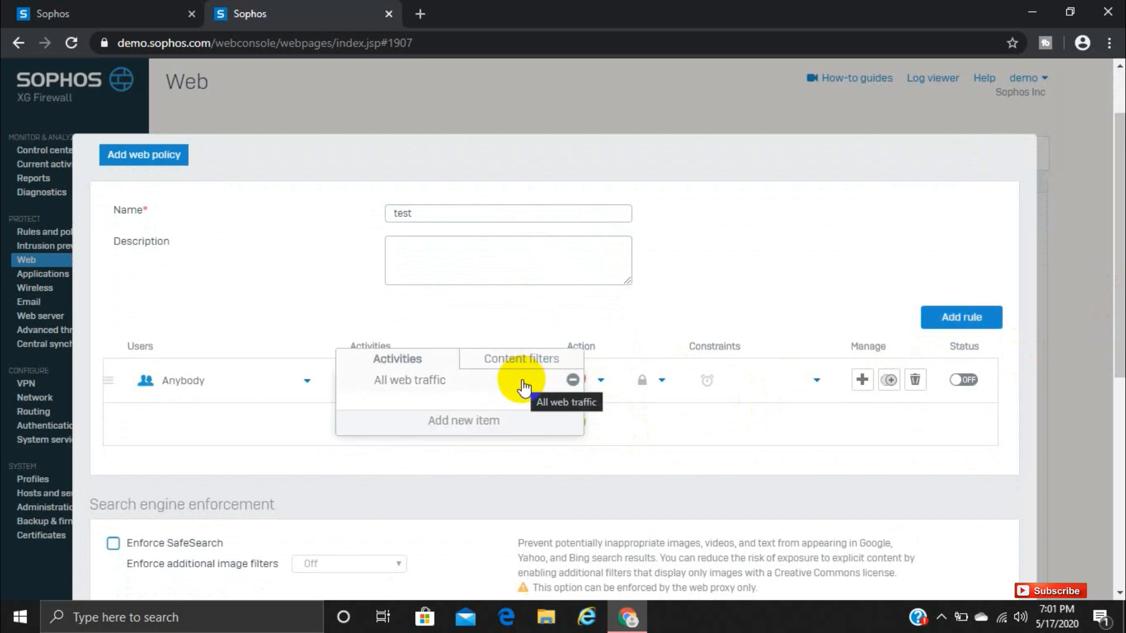
{"action": "left_click", "coordinate": [573, 380]}
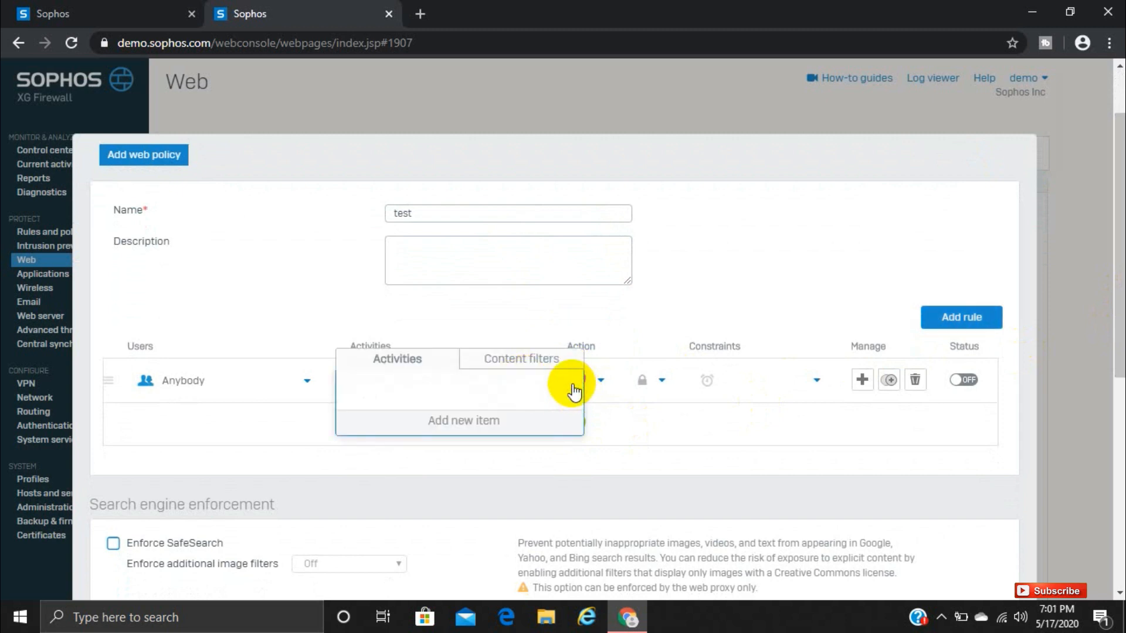
Add the Social Networking category to the rule's activities and set the rule's action to Block HTTP.
{"action": "left_click", "coordinate": [478, 422]}
{"action": "left_click", "coordinate": [113, 8]}
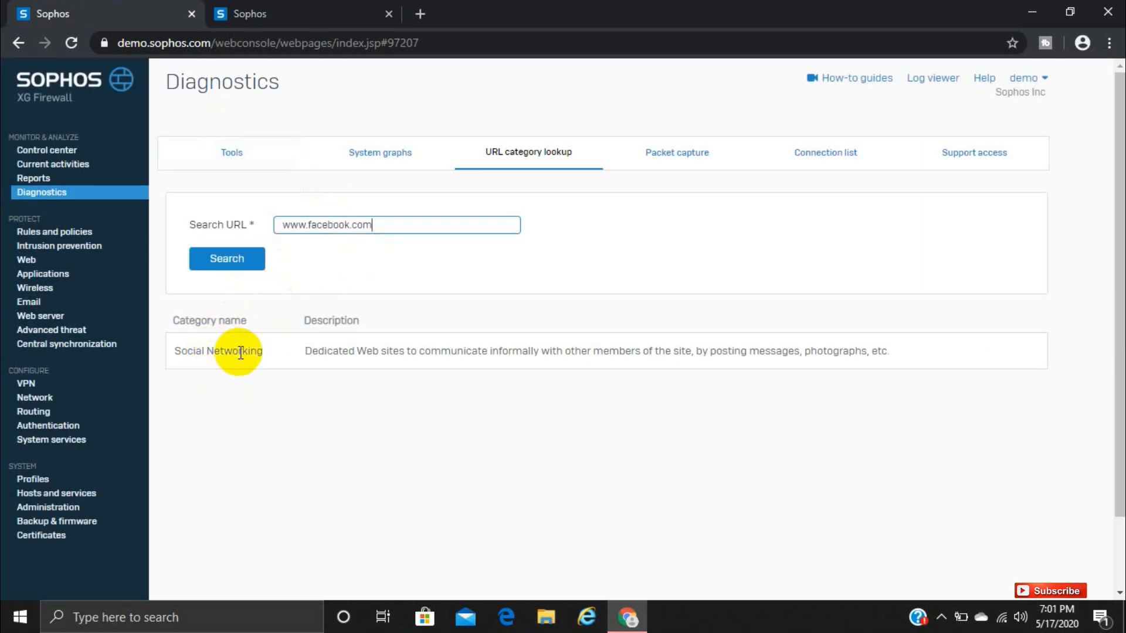
{"action": "left_click", "coordinate": [315, 8]}
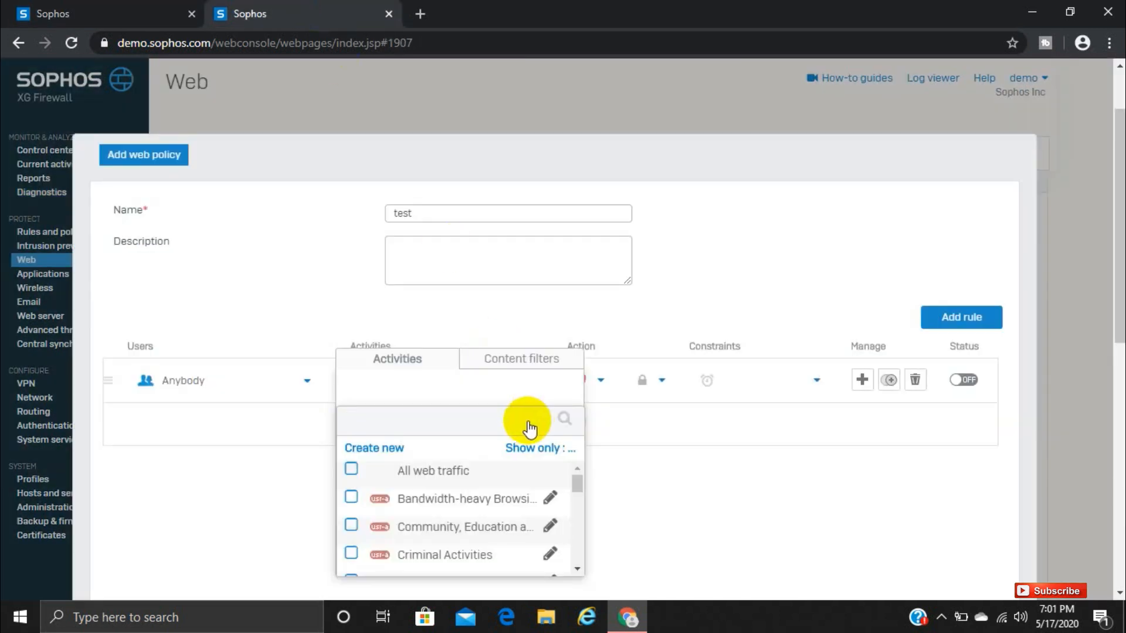
{"action": "left_click", "coordinate": [524, 450]}
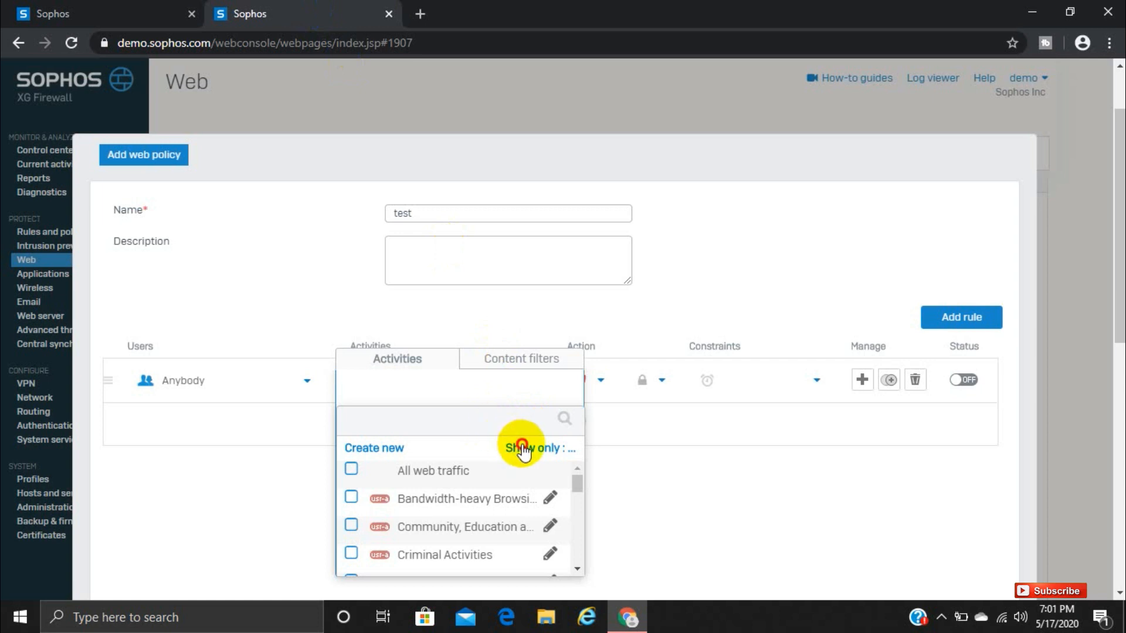
{"action": "left_click", "coordinate": [454, 474]}
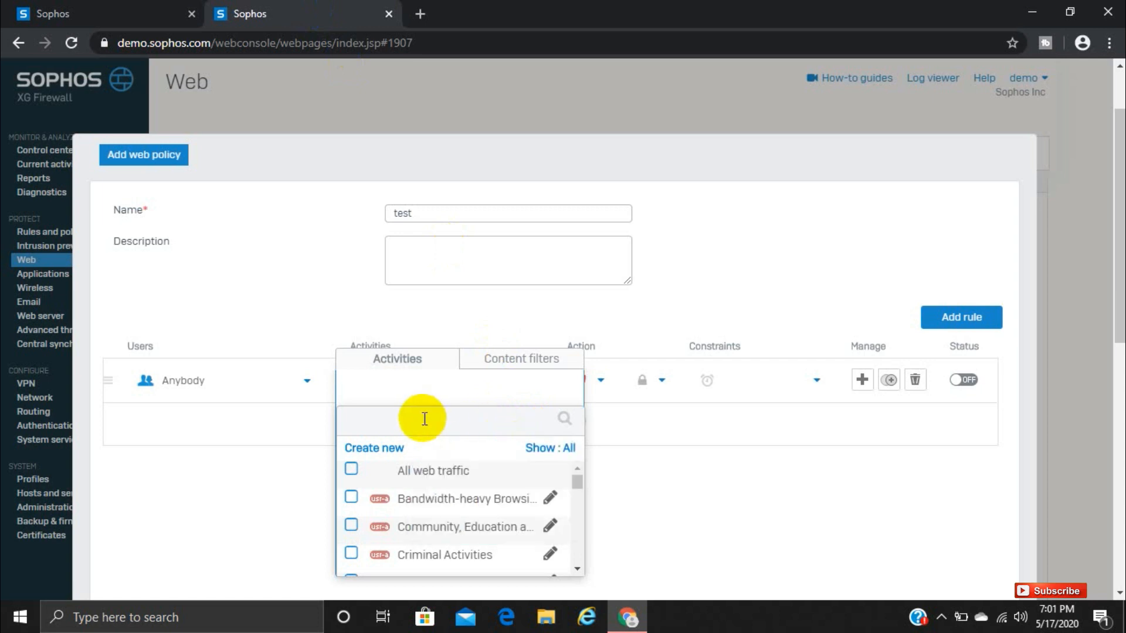
{"action": "left_click", "coordinate": [424, 419]}
{"action": "type", "text": "so"}
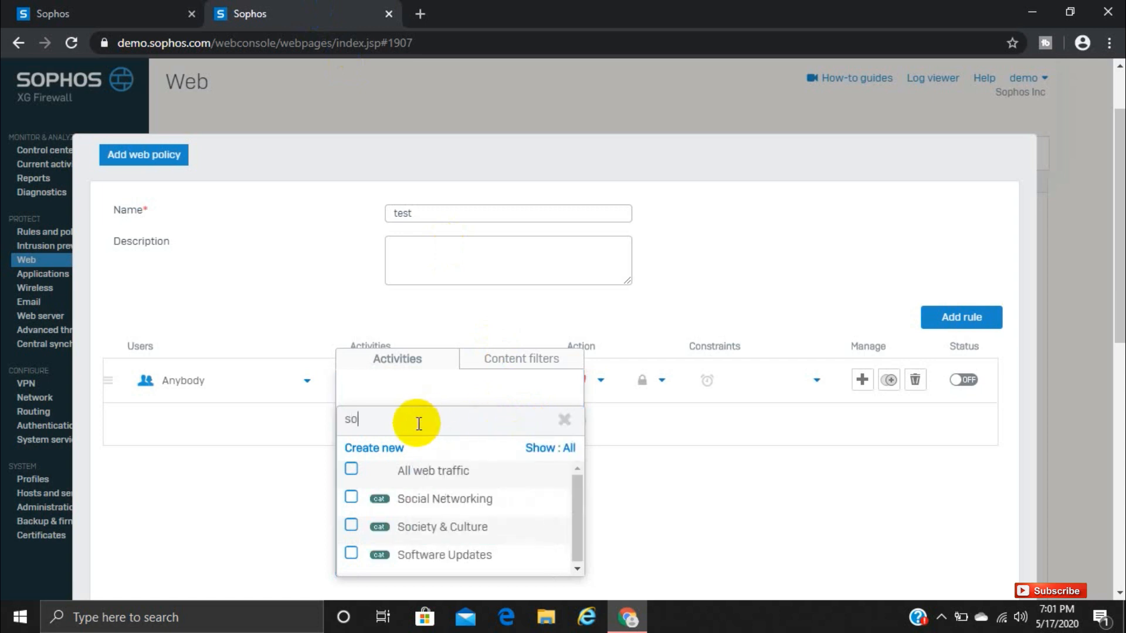
{"action": "left_click", "coordinate": [351, 498]}
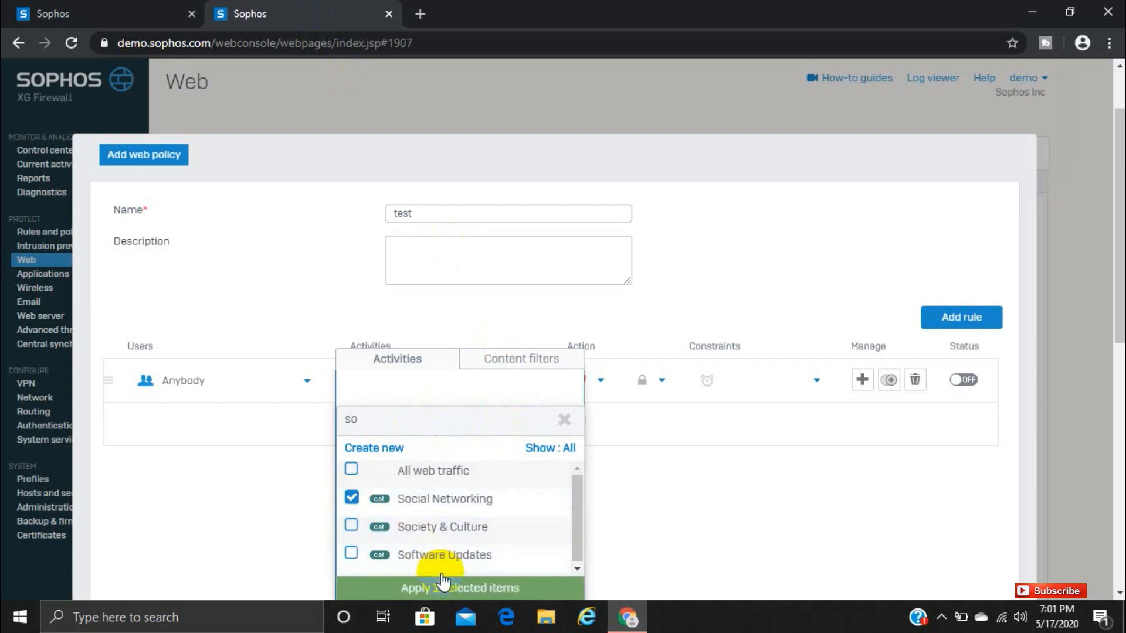
{"action": "left_click", "coordinate": [443, 582]}
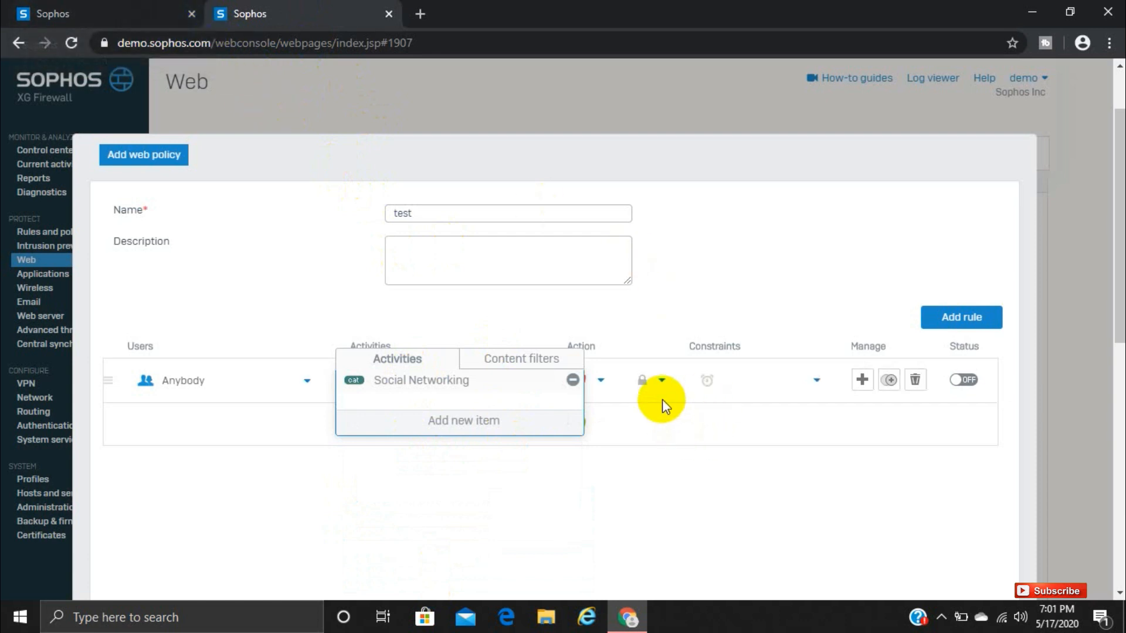
{"action": "left_click", "coordinate": [661, 401]}
{"action": "left_click", "coordinate": [580, 384]}
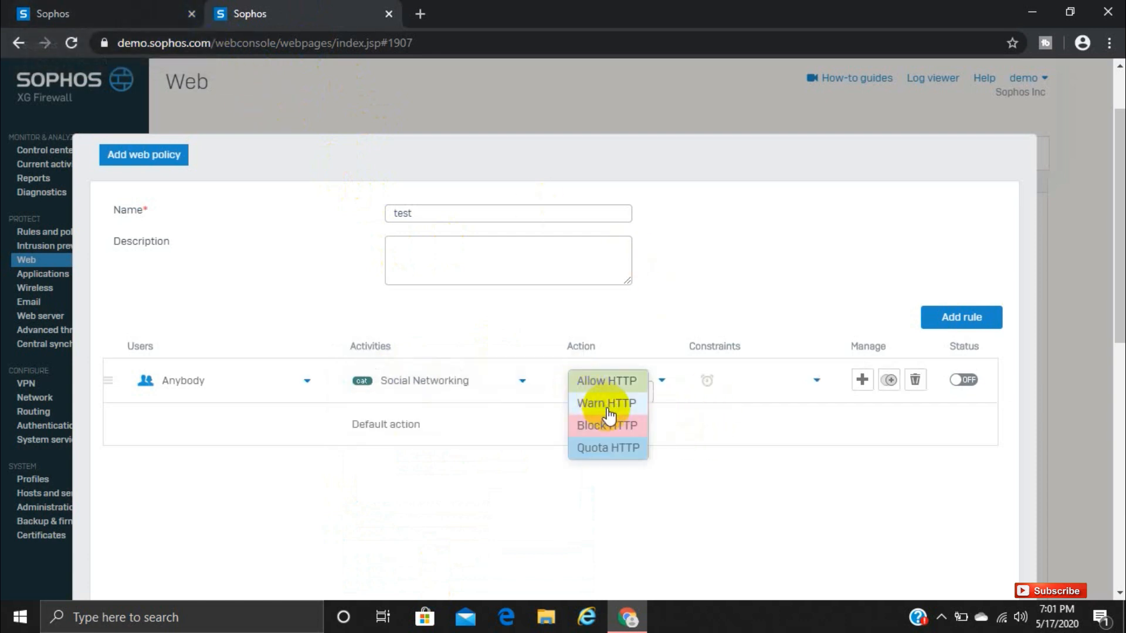
{"action": "left_click", "coordinate": [605, 427]}
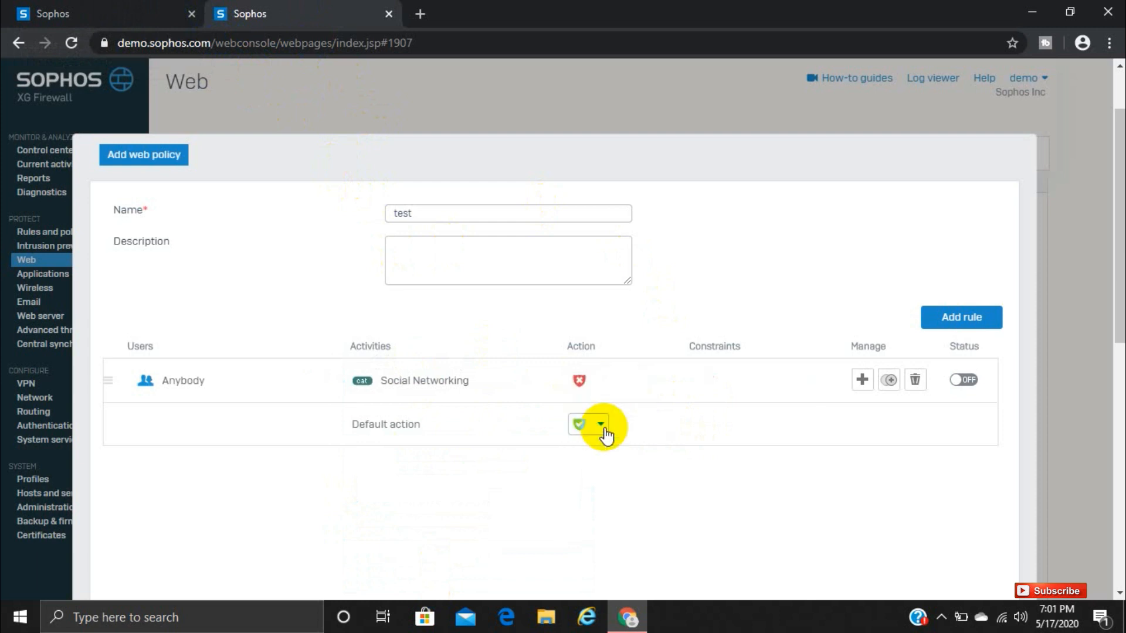
{"action": "left_click", "coordinate": [171, 13]}
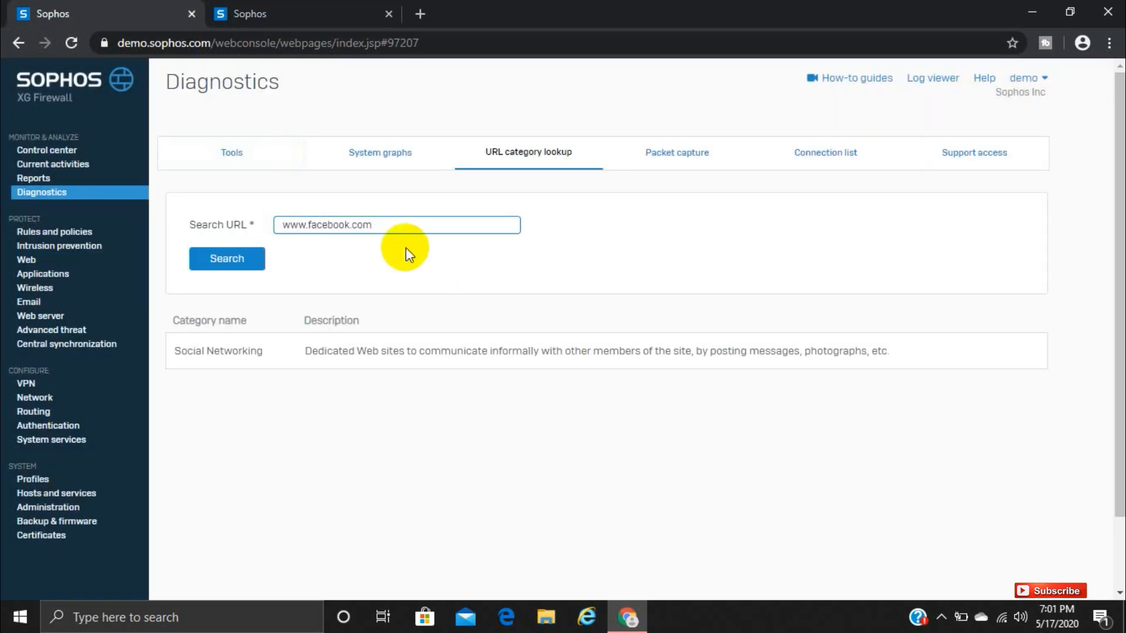
{"action": "triple_click", "coordinate": [398, 228]}
{"action": "key", "text": "BackSpace"}
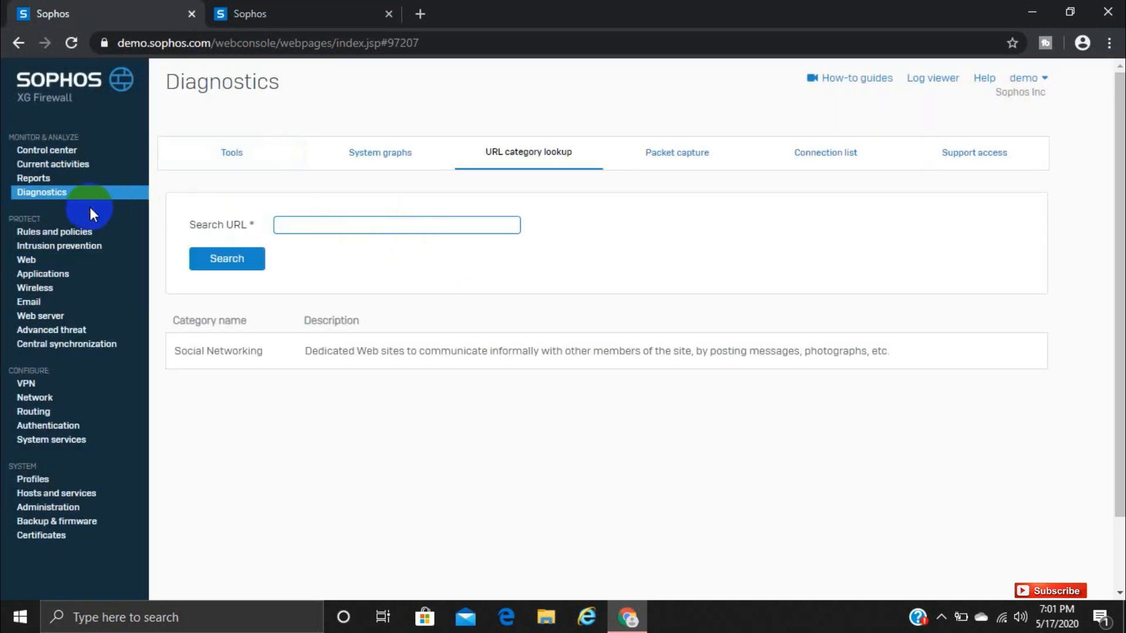
{"action": "type", "text": "www.gamil.com"}
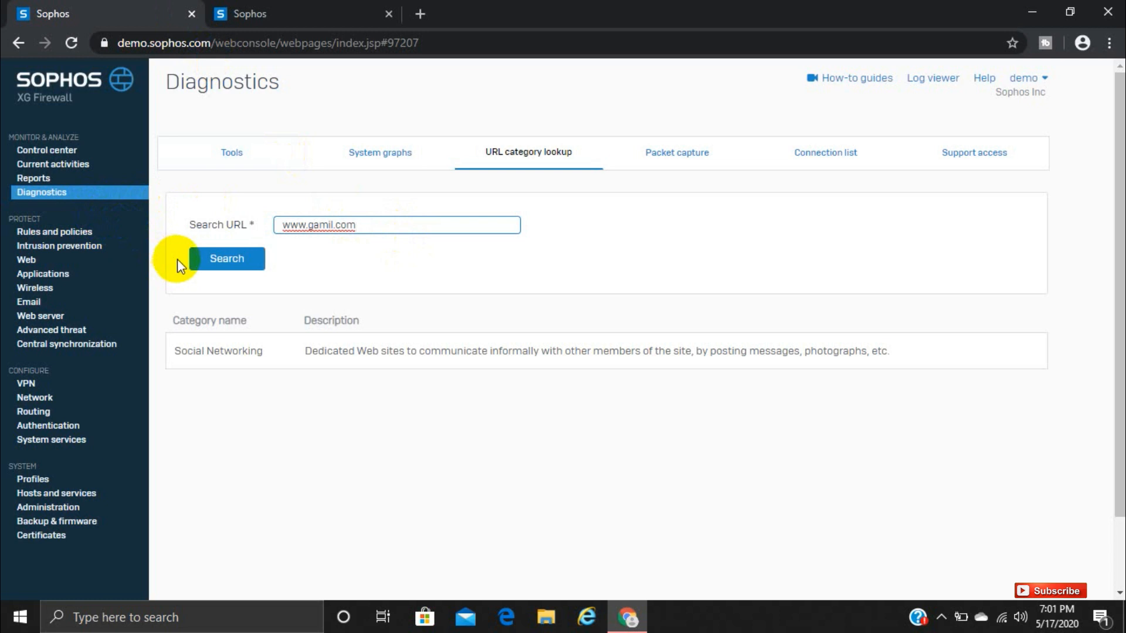
{"action": "left_click", "coordinate": [332, 225]}
{"action": "key", "text": "BackSpace"}
{"action": "key", "text": "BackSpace"}
{"action": "key", "text": "BackSpace"}
{"action": "key", "text": "BackSpace"}
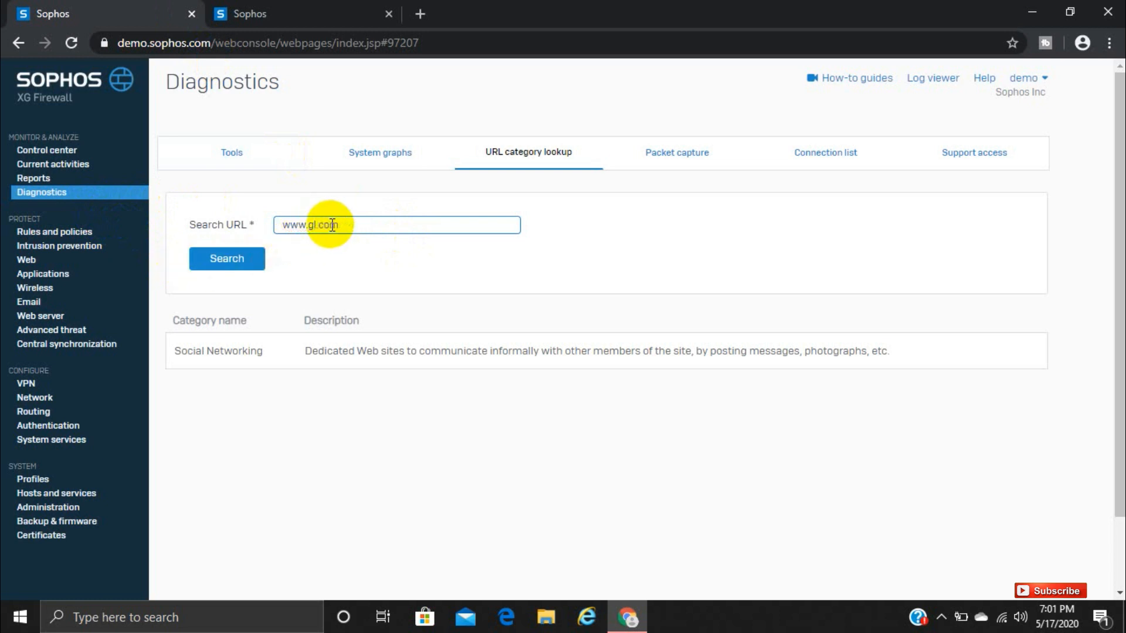
{"action": "type", "text": "mai"}
{"action": "key", "text": "BackSpace"}
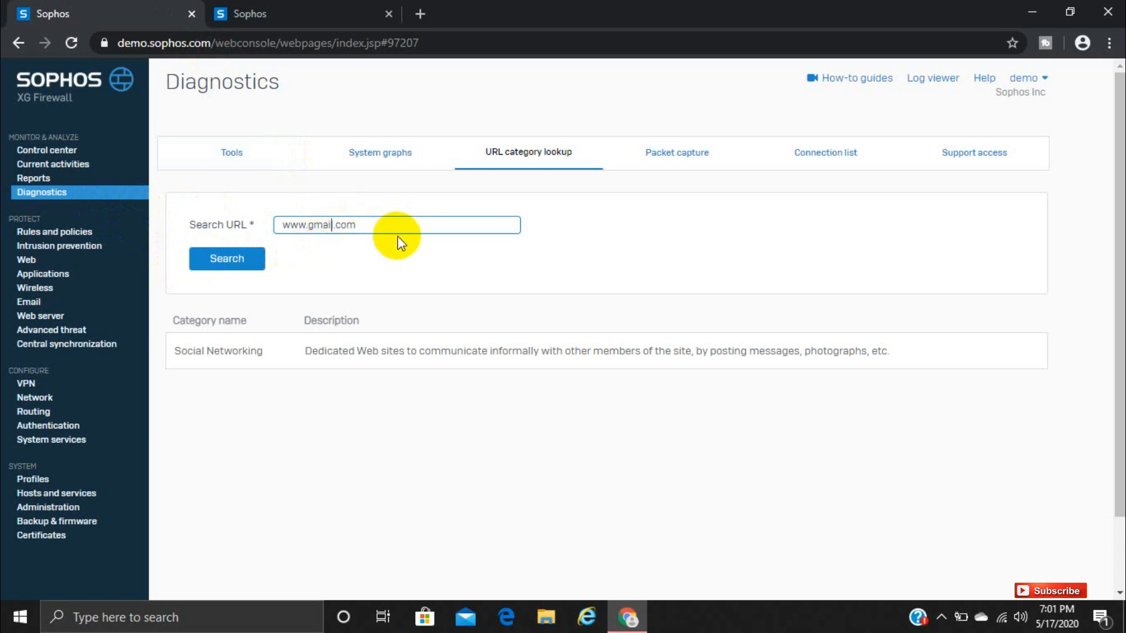
{"action": "left_click", "coordinate": [226, 258]}
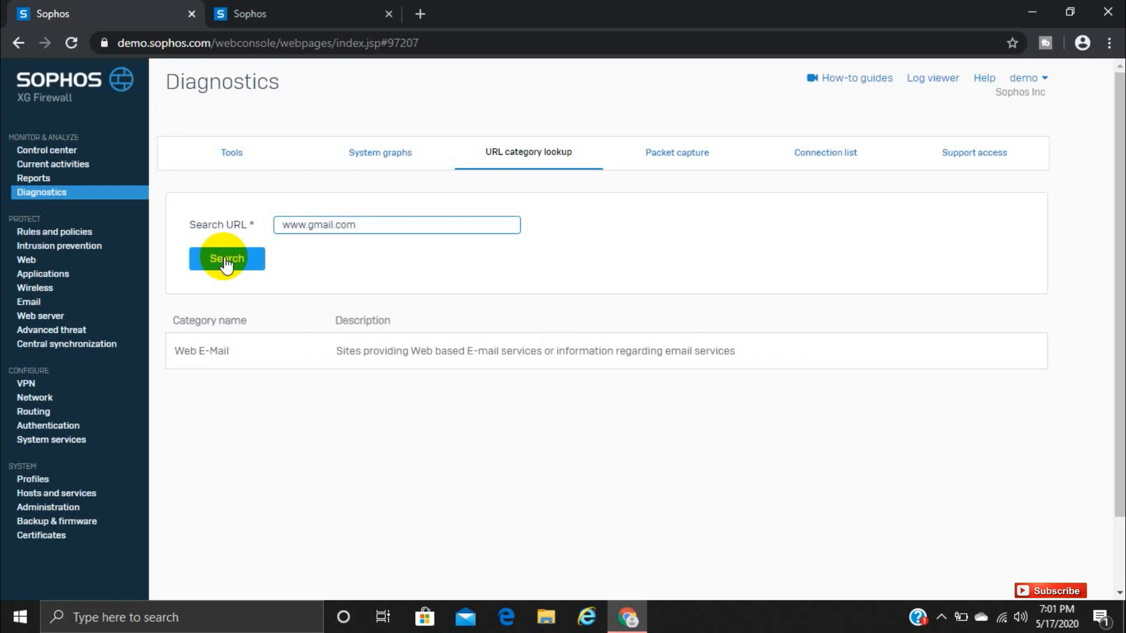
{"action": "left_click", "coordinate": [226, 262]}
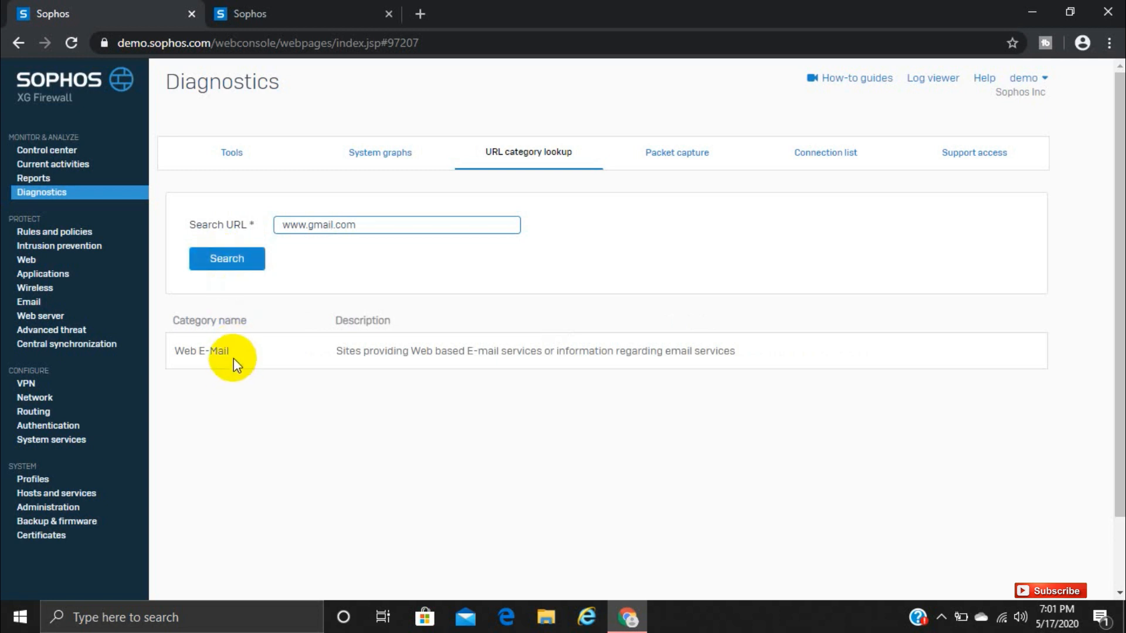
{"action": "left_click_drag", "start_coordinate": [234, 358], "coordinate": [367, 369]}
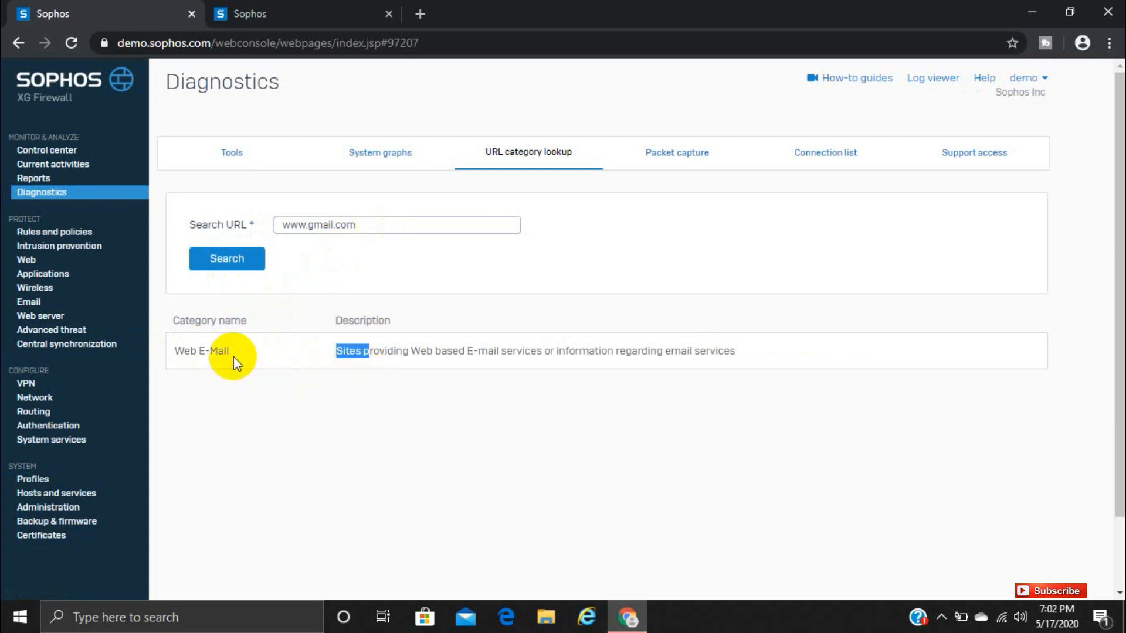
Add the Web E-Mail category to the activities of the blocking rule in the test policy.
{"action": "left_click", "coordinate": [242, 28]}
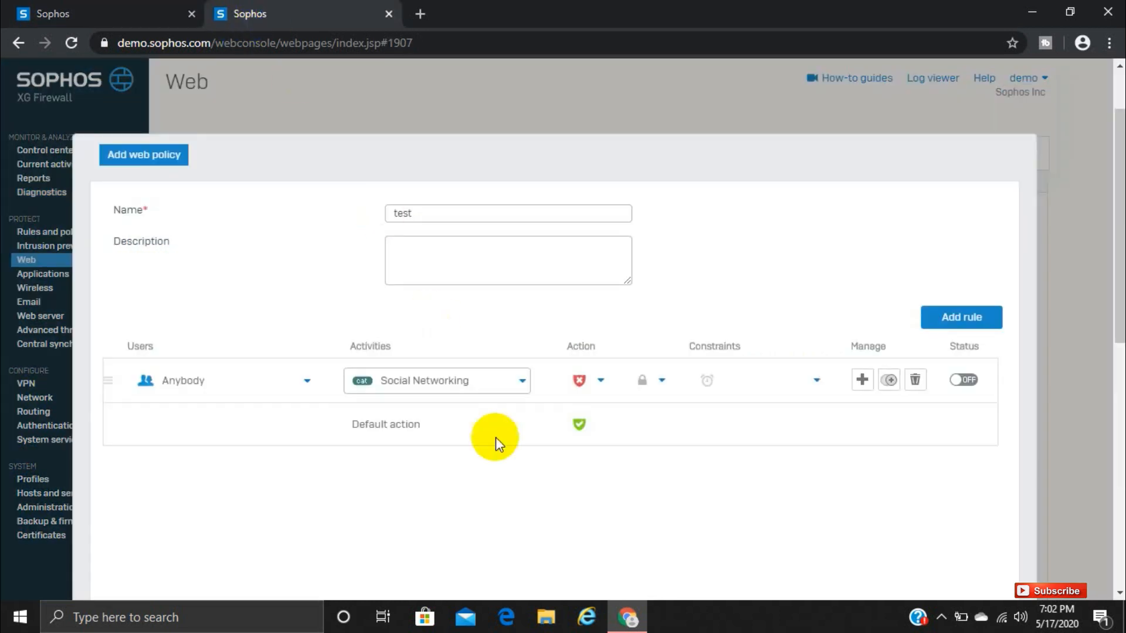
{"action": "left_click", "coordinate": [468, 387]}
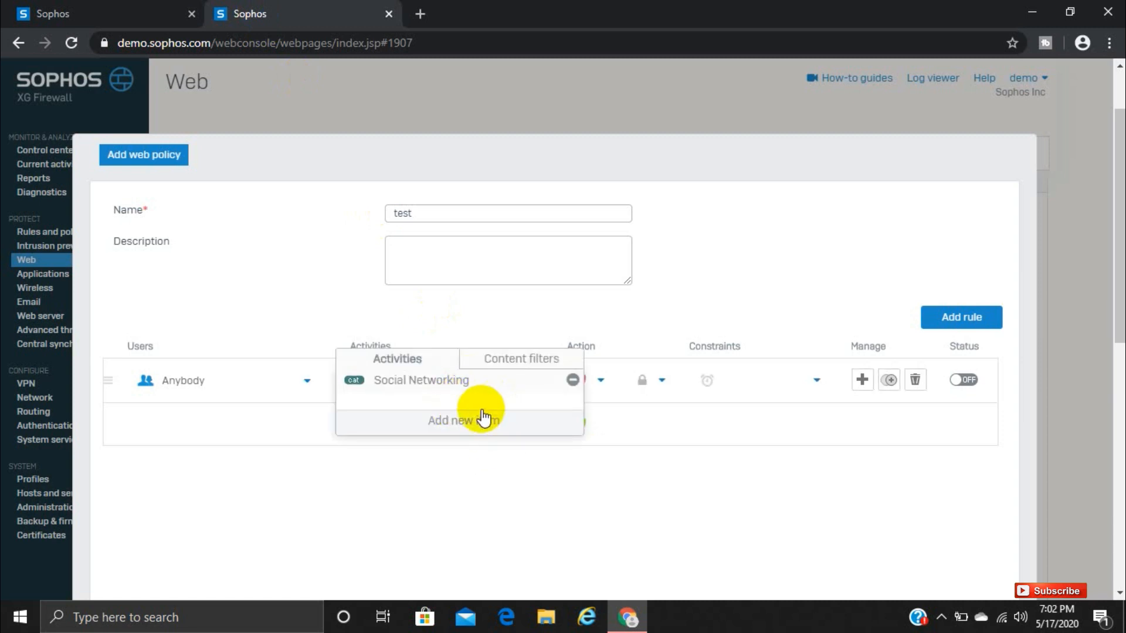
{"action": "left_click", "coordinate": [474, 421]}
{"action": "type", "text": "we"}
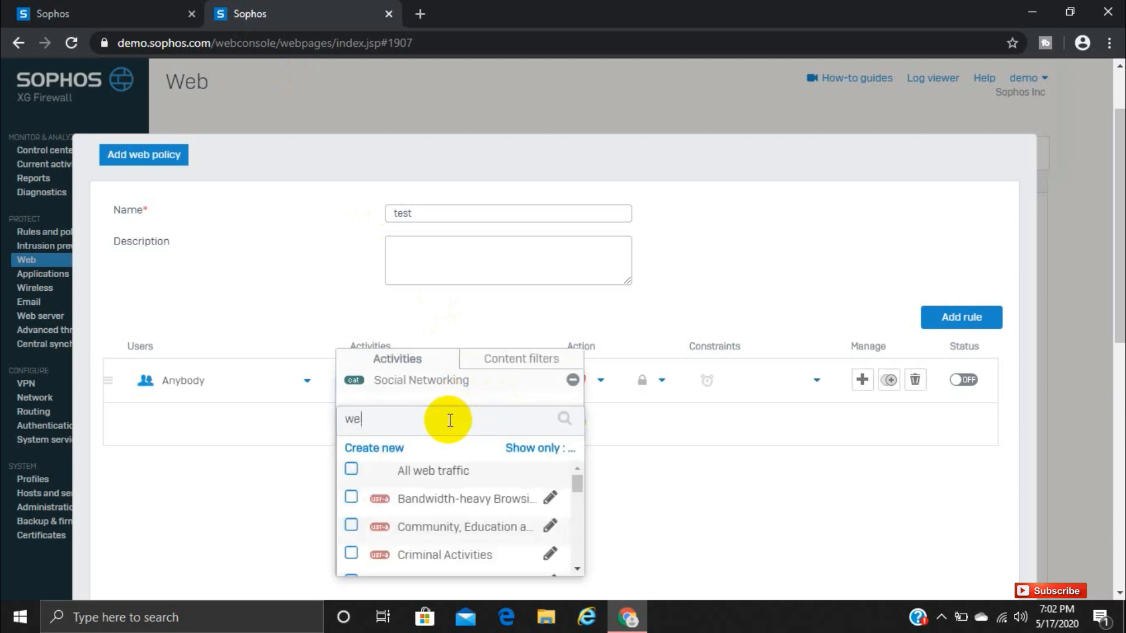
{"action": "left_click", "coordinate": [550, 451]}
{"action": "left_click", "coordinate": [462, 477]}
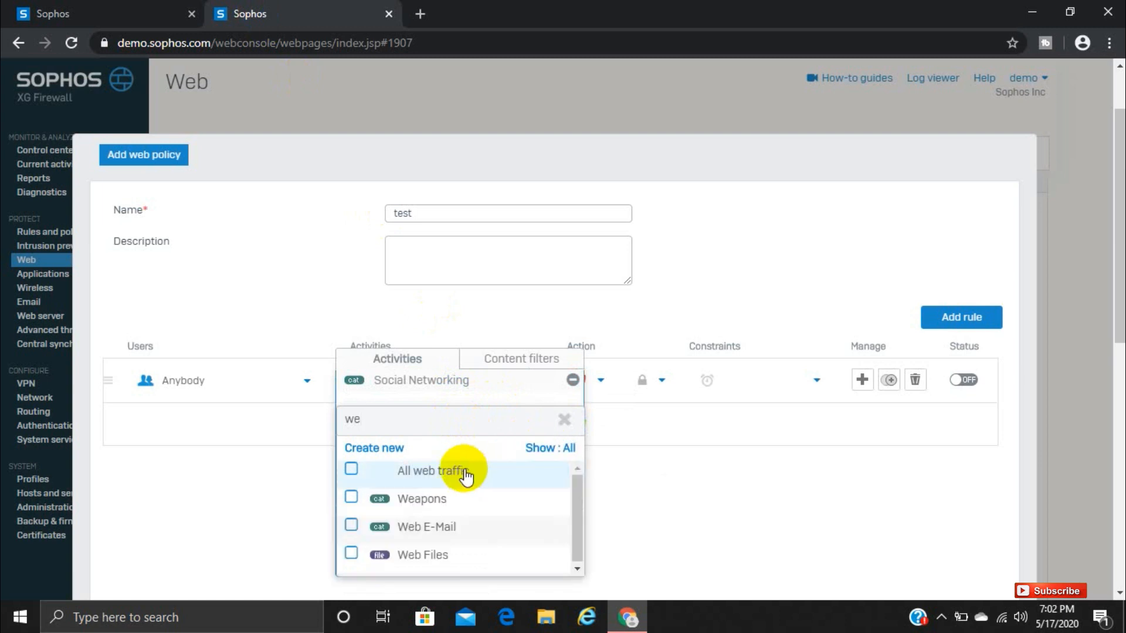
{"action": "left_click", "coordinate": [351, 525]}
{"action": "left_click", "coordinate": [411, 588]}
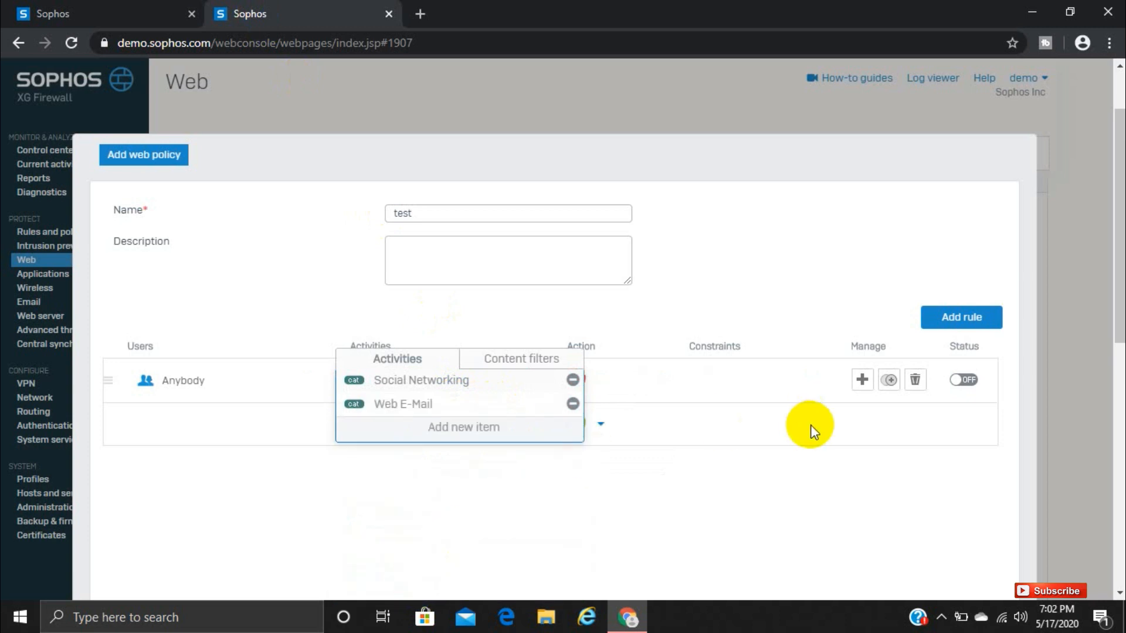
{"action": "left_click", "coordinate": [767, 467]}
{"action": "left_click", "coordinate": [120, 8]}
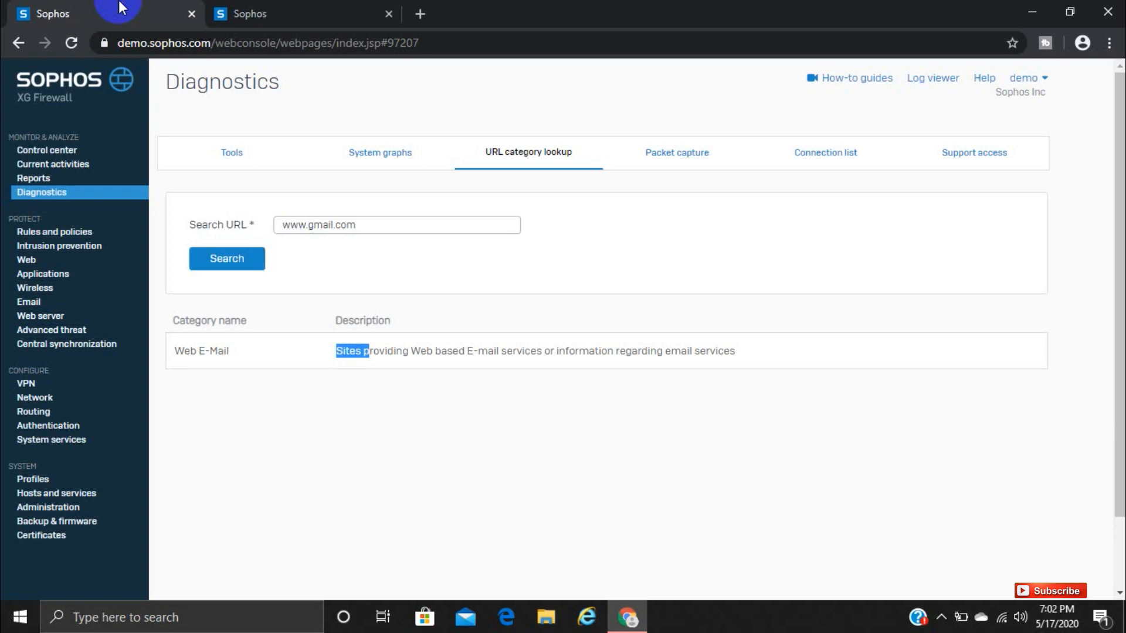
{"action": "left_click", "coordinate": [309, 15]}
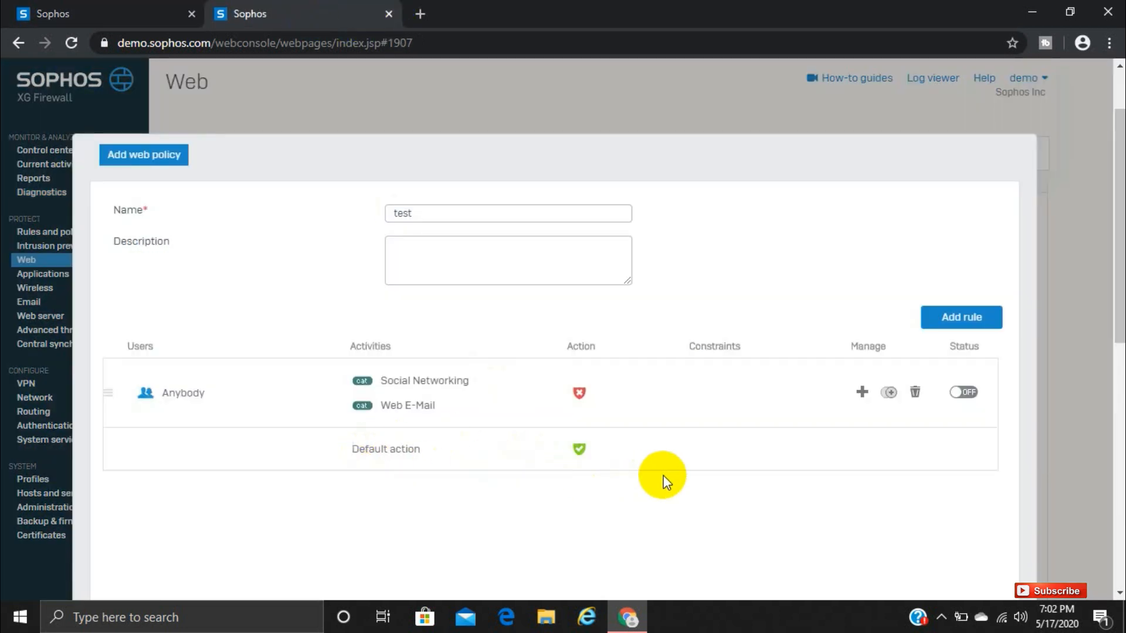
Turn on the status of the rule that blocks Social Networking and Web E-Mail in the test policy.
{"action": "mouse_move", "coordinate": [498, 386]}
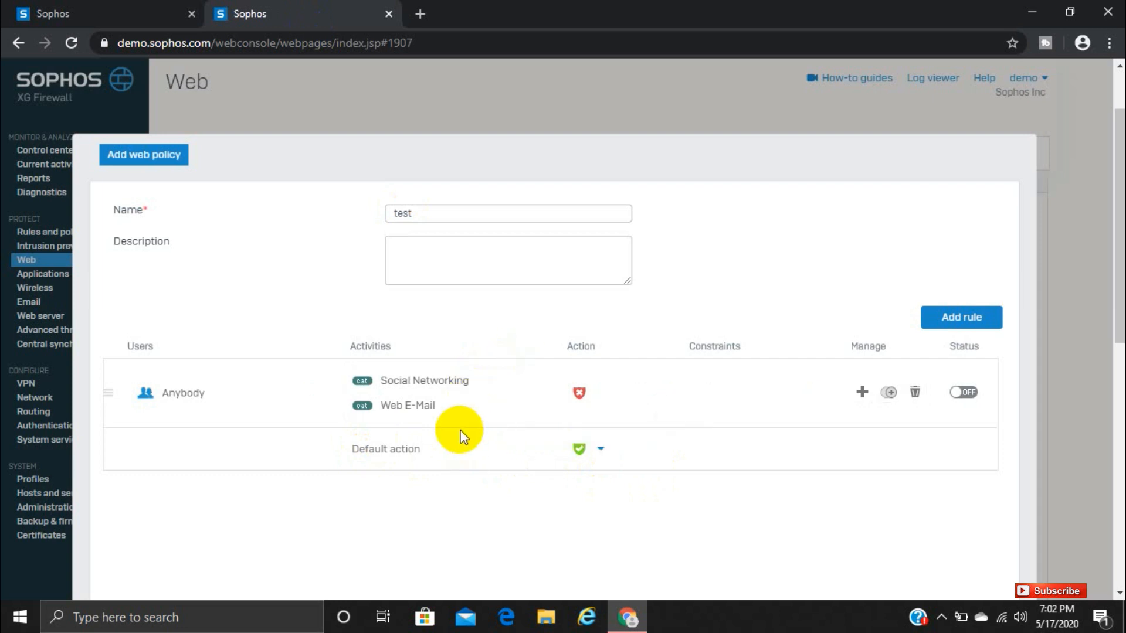
{"action": "left_click", "coordinate": [965, 393]}
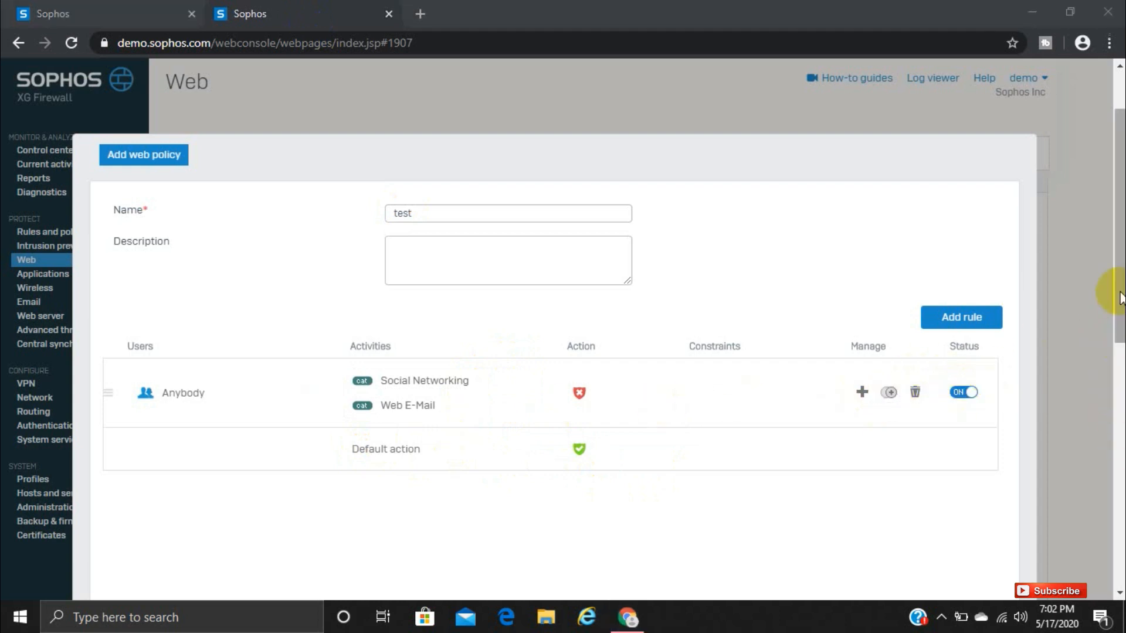
{"action": "left_click_drag", "start_coordinate": [1118, 294], "coordinate": [1118, 543]}
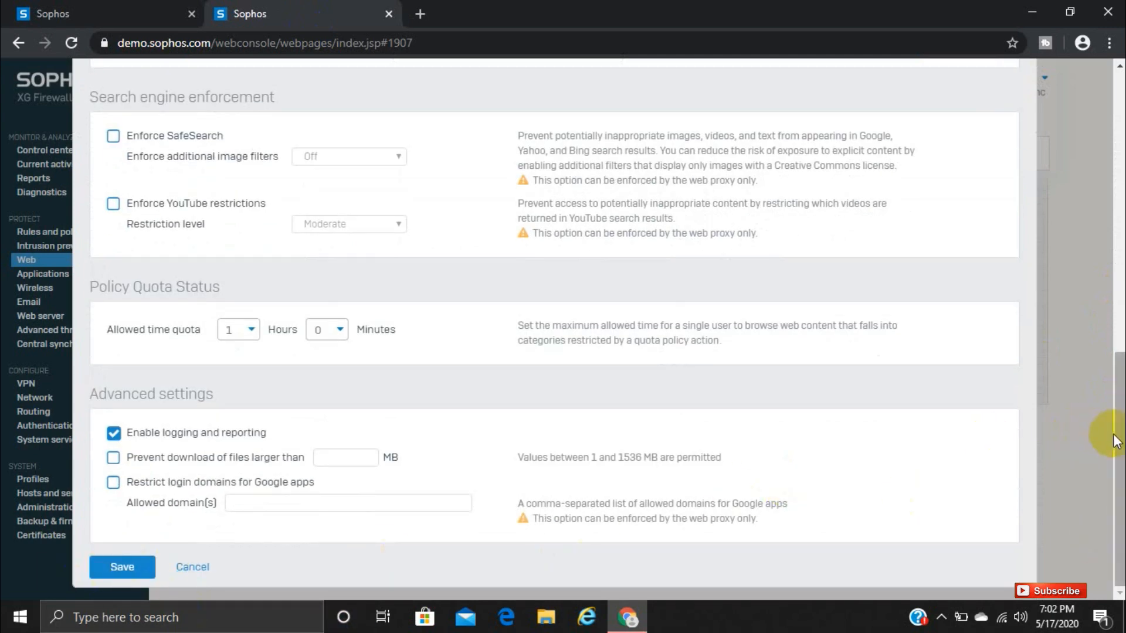
{"action": "left_click_drag", "start_coordinate": [1117, 437], "coordinate": [1097, 88]}
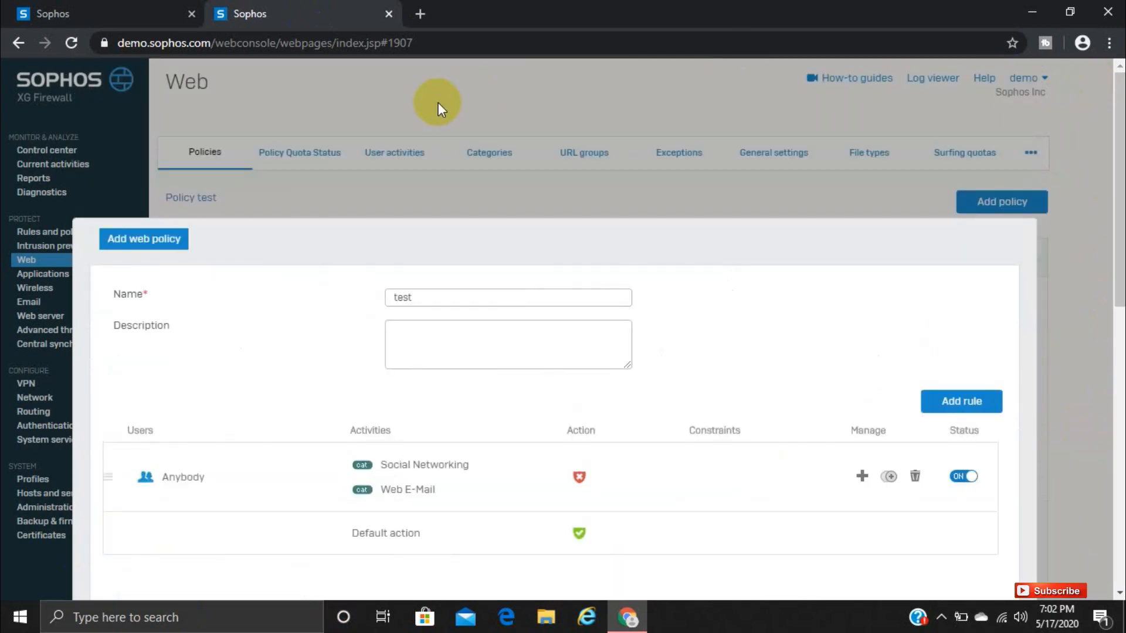
Look up the URL category of 1.1.1.1 in the firewall diagnostics.
{"action": "left_click", "coordinate": [115, 7]}
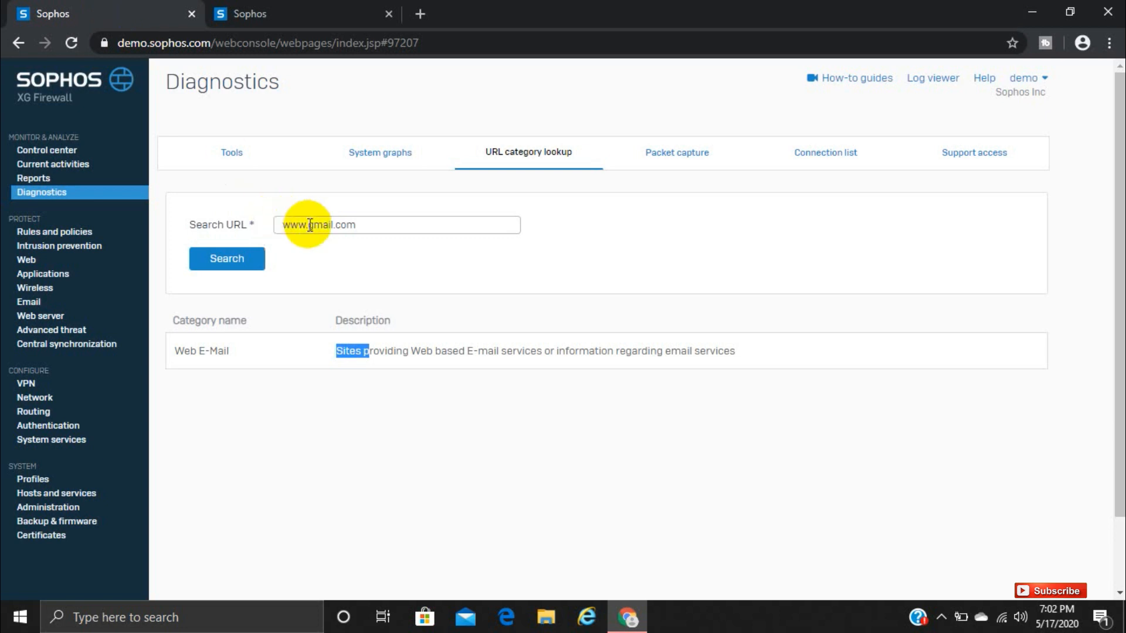
{"action": "left_click", "coordinate": [360, 230]}
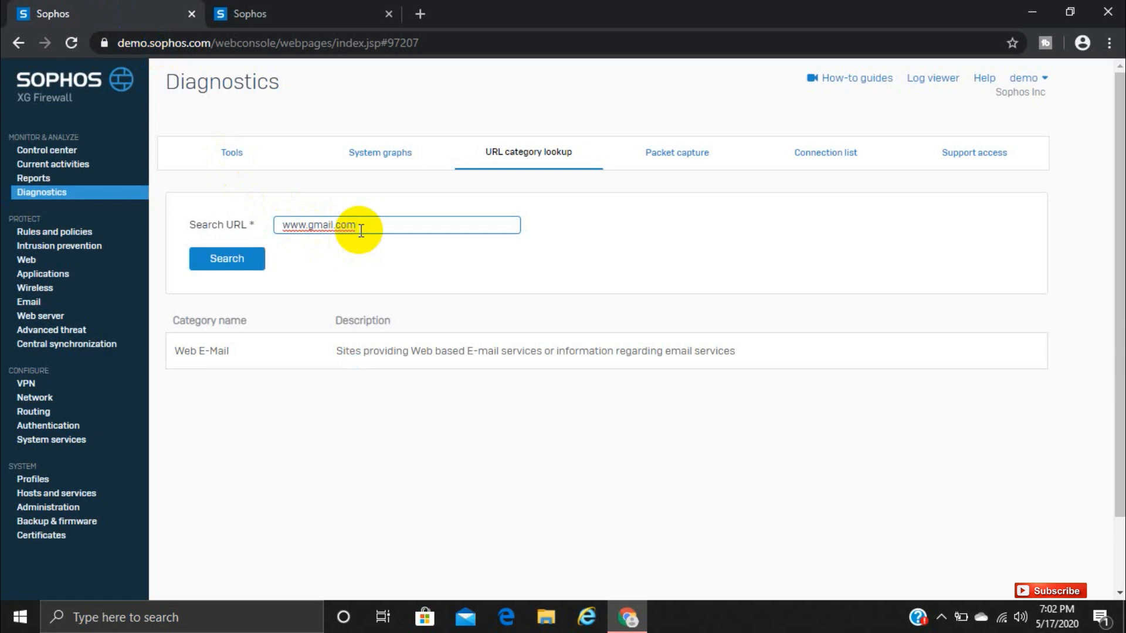
{"action": "key", "text": "BackSpace"}
{"action": "key", "text": "BackSpace"}
{"action": "key", "text": "BackSpace"}
{"action": "key", "text": "BackSpace"}
{"action": "key", "text": "BackSpace"}
{"action": "key", "text": "BackSpace"}
{"action": "key", "text": "BackSpace"}
{"action": "key", "text": "BackSpace"}
{"action": "key", "text": "BackSpace"}
{"action": "key", "text": "BackSpace"}
{"action": "key", "text": "BackSpace"}
{"action": "key", "text": "BackSpace"}
{"action": "key", "text": "BackSpace"}
{"action": "type", "text": "1111"}
{"action": "left_click", "coordinate": [232, 253]}
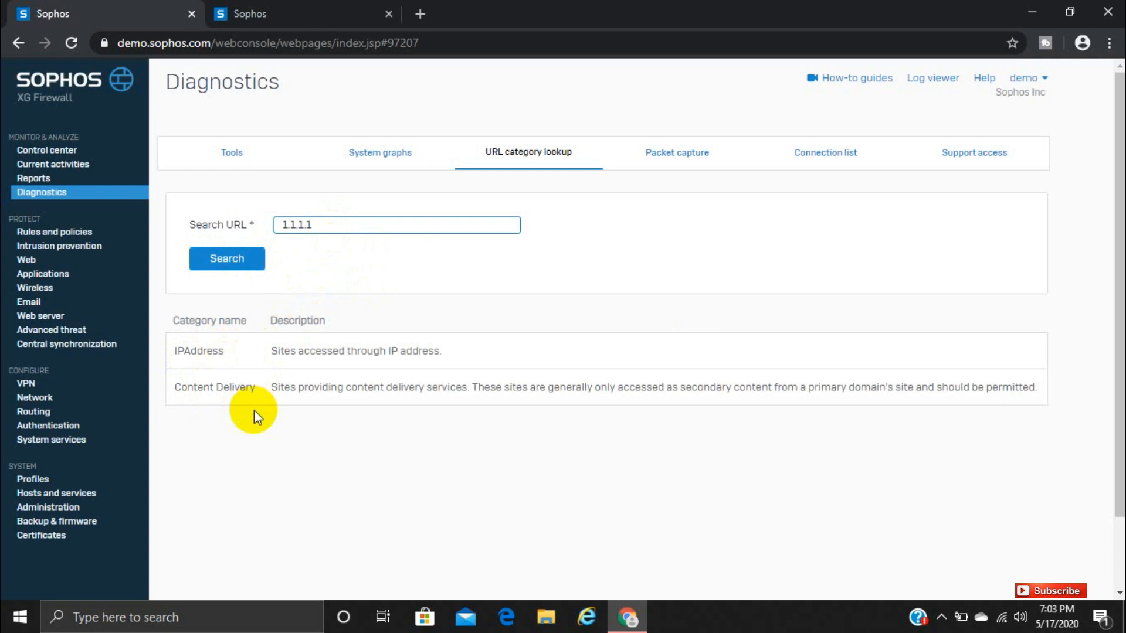
Add the IPAddress category to the activities of the blocking rule in the test policy.
{"action": "left_click", "coordinate": [249, 13]}
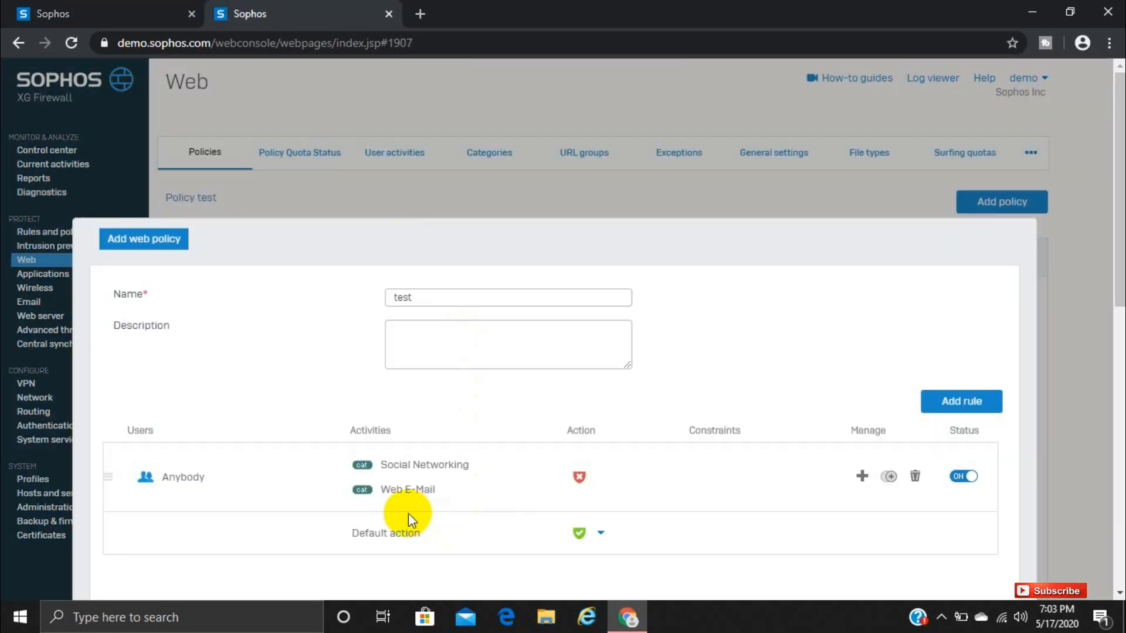
{"action": "left_click", "coordinate": [454, 484]}
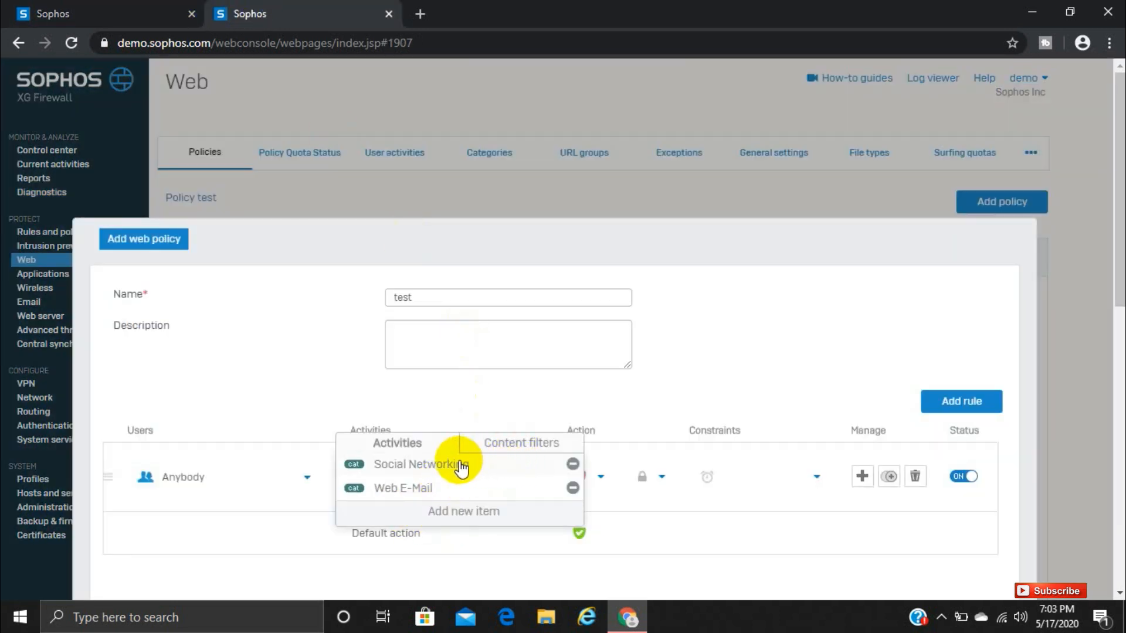
{"action": "left_click", "coordinate": [449, 511]}
{"action": "left_click", "coordinate": [524, 539]}
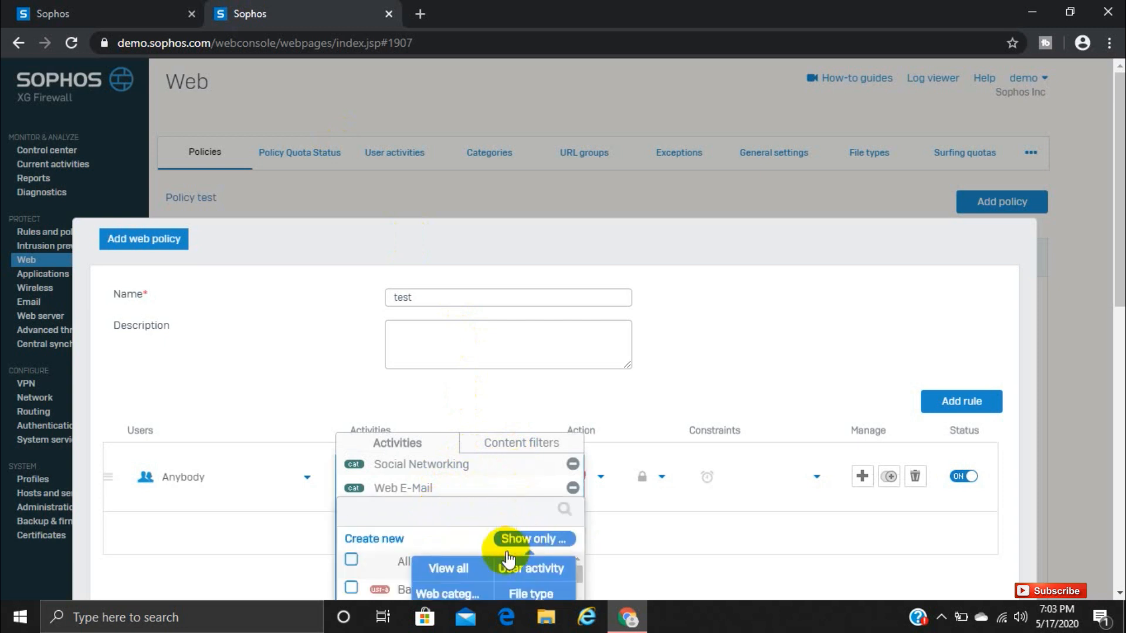
{"action": "left_click", "coordinate": [447, 568]}
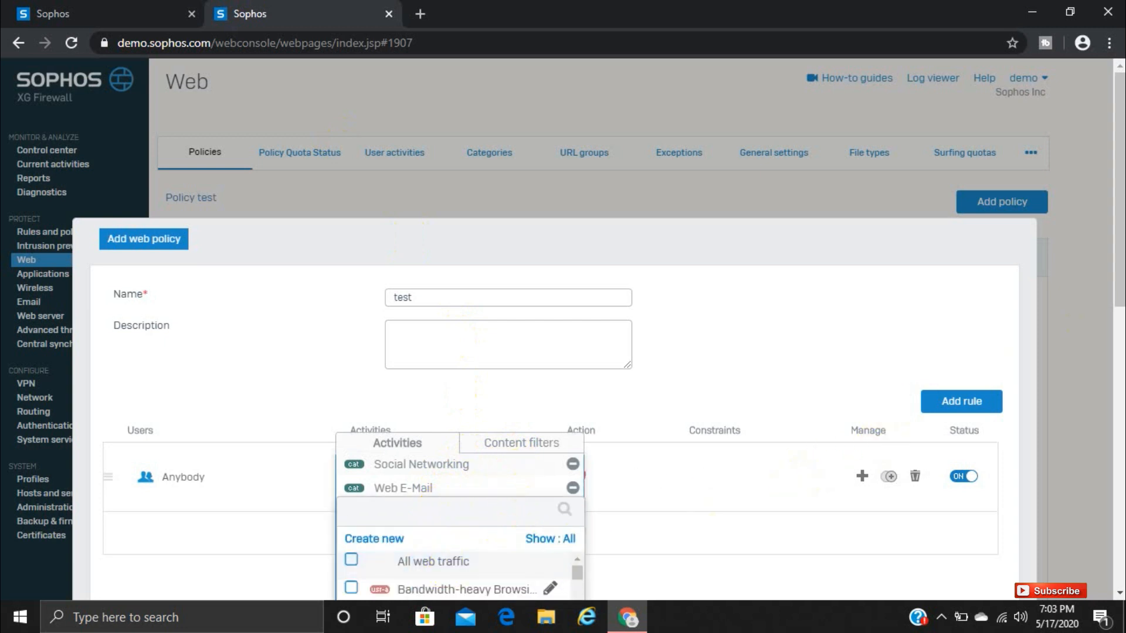
{"action": "left_click", "coordinate": [1121, 340]}
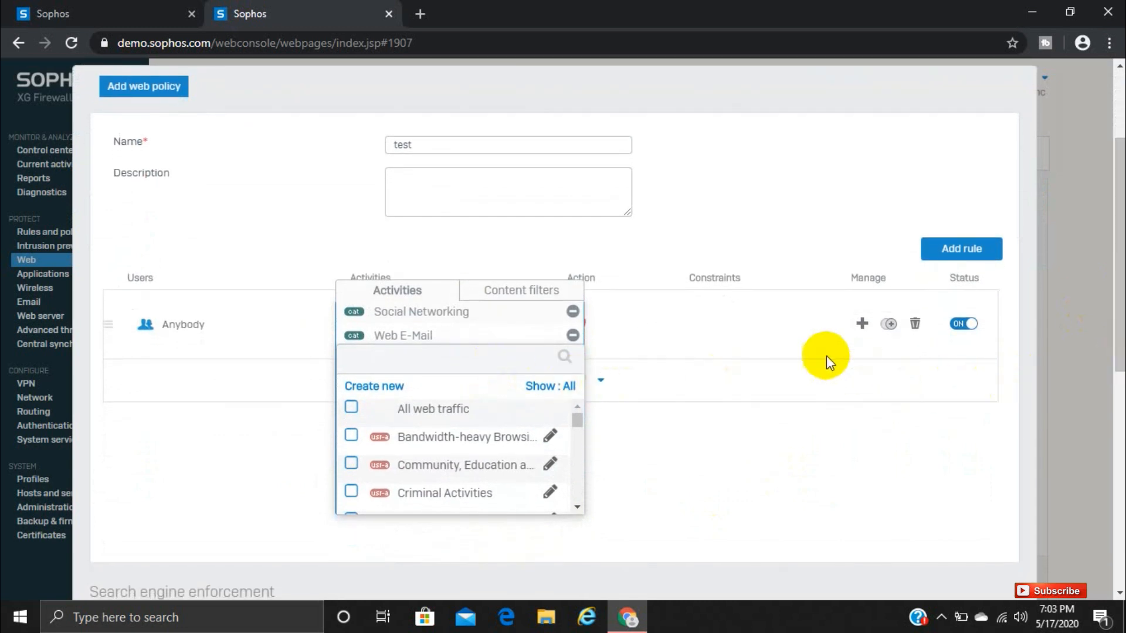
{"action": "type", "text": "ip"}
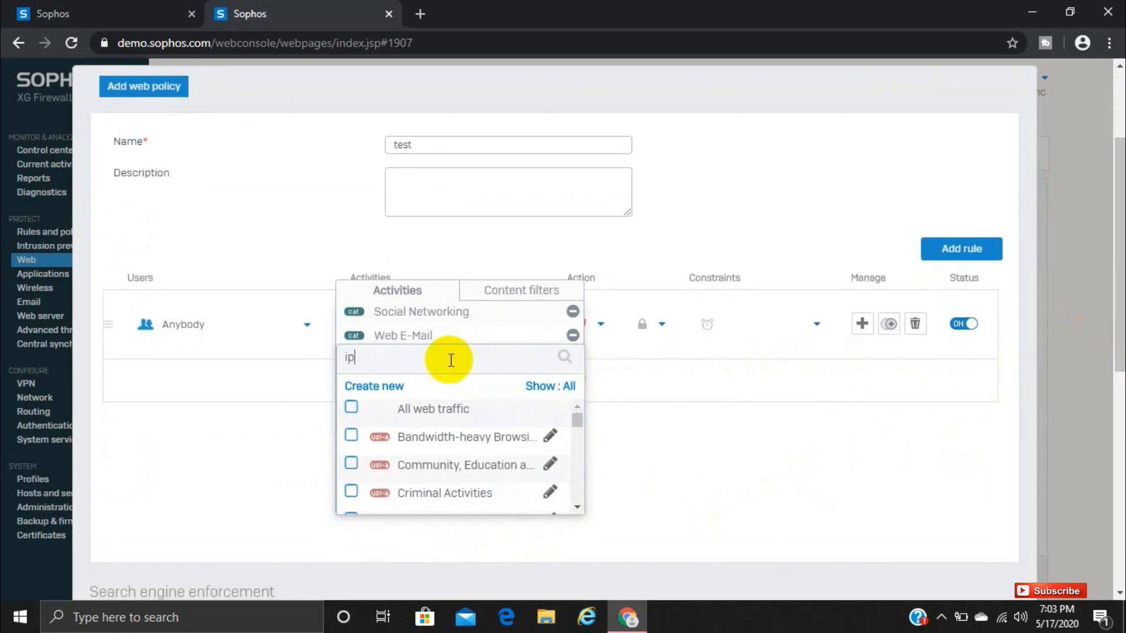
{"action": "left_click", "coordinate": [352, 435]}
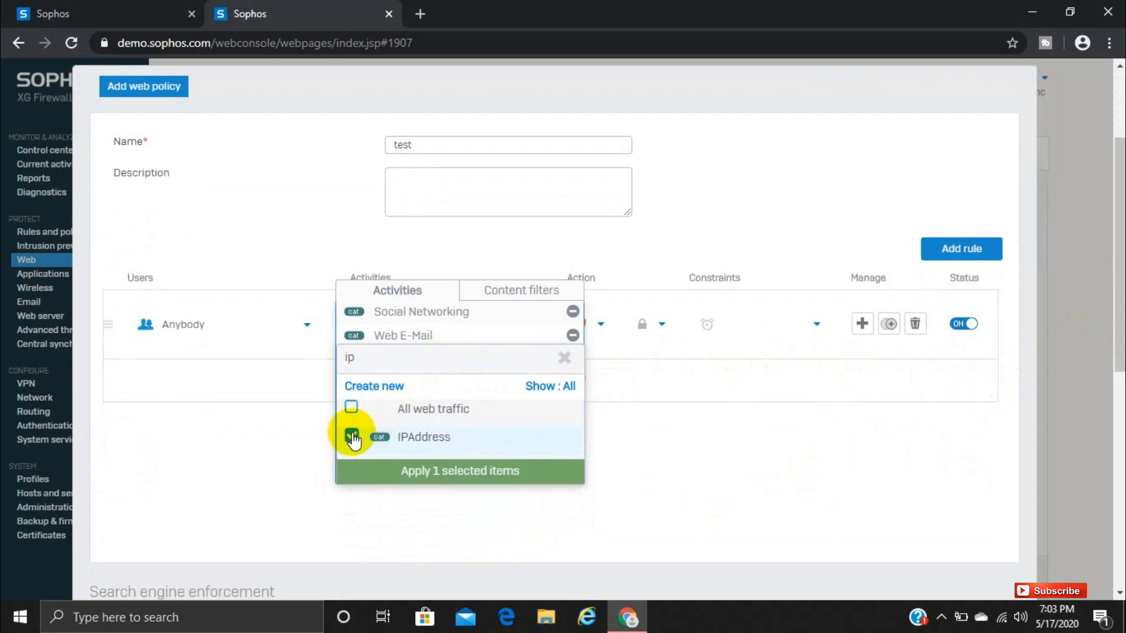
{"action": "left_click", "coordinate": [400, 471]}
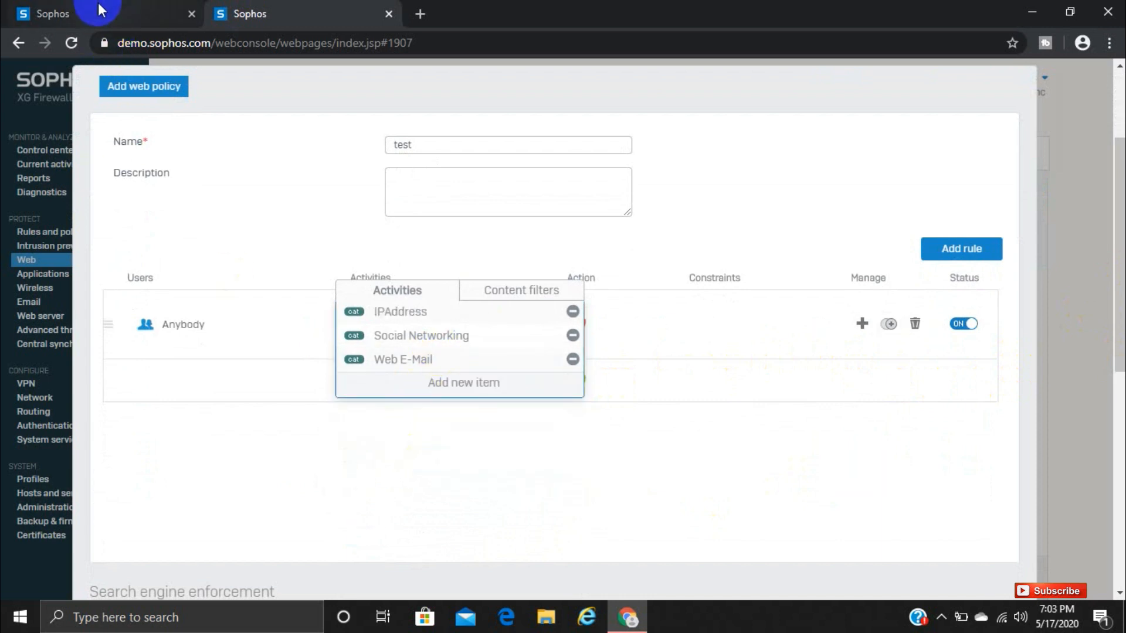
{"action": "left_click", "coordinate": [100, 12]}
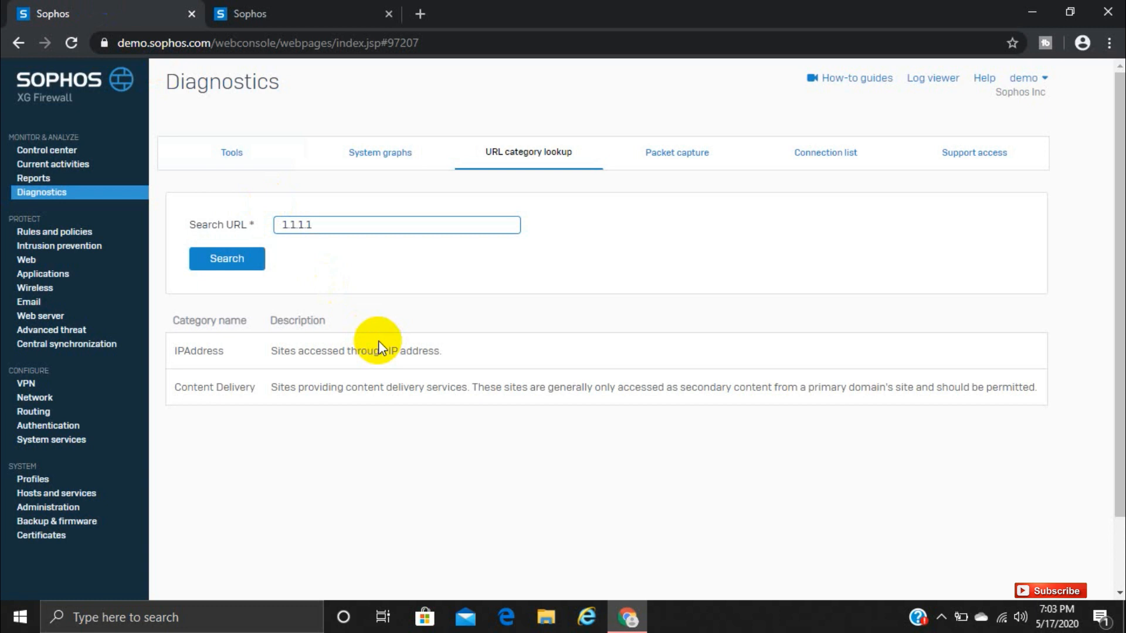
{"action": "left_click", "coordinate": [289, 8]}
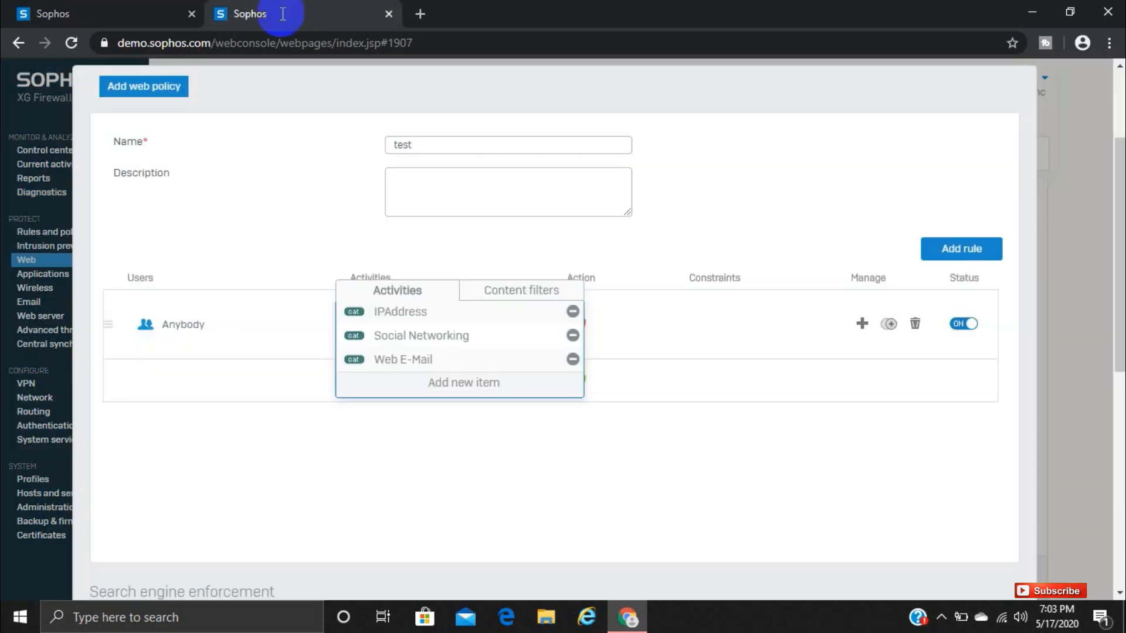